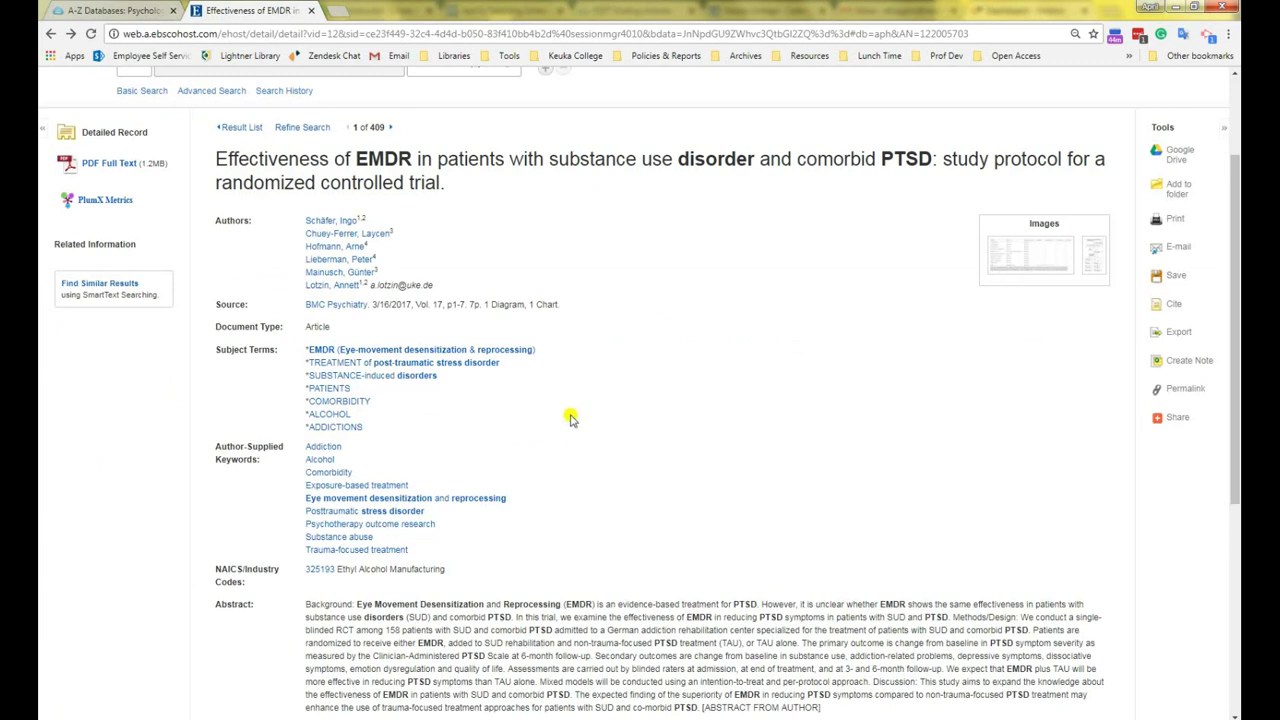
Open the EMDR substance-use and PTSD study protocol's PDF full text and select its web address
{"action": "left_click", "coordinate": [380, 349]}
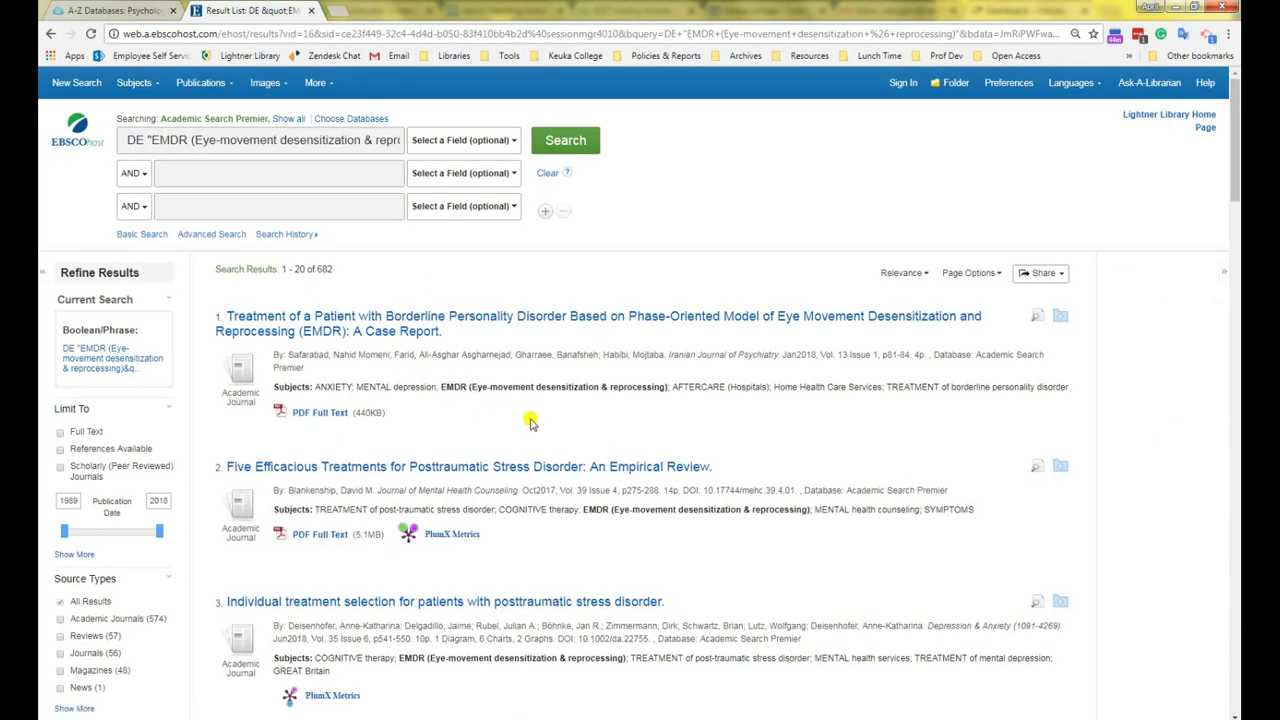
{"action": "key", "text": "alt+Left"}
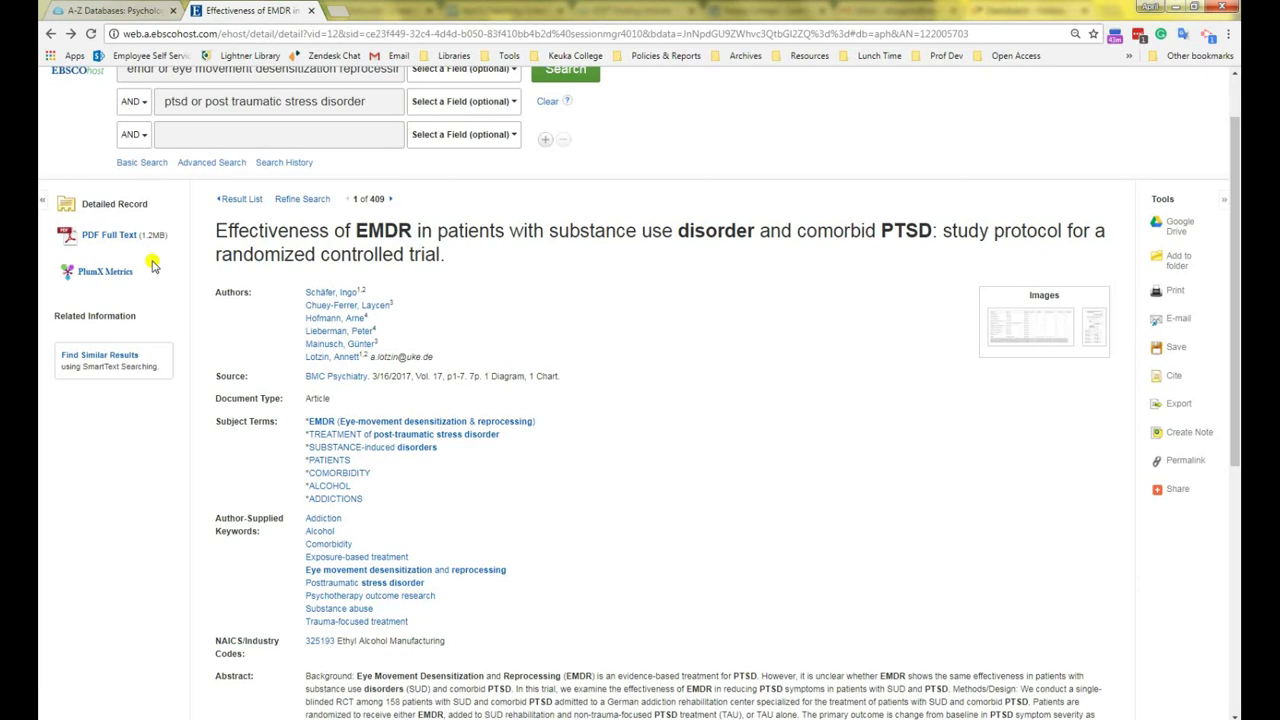
{"action": "left_click", "coordinate": [102, 237]}
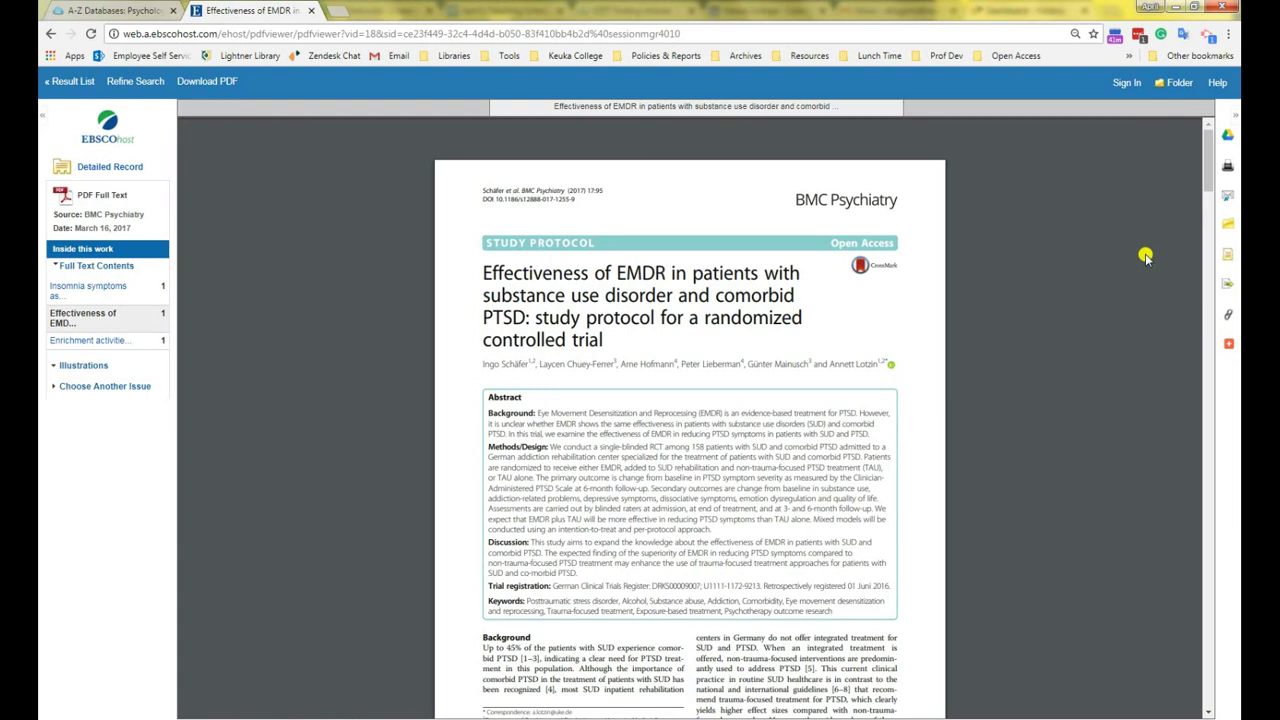
{"action": "left_click", "coordinate": [722, 36]}
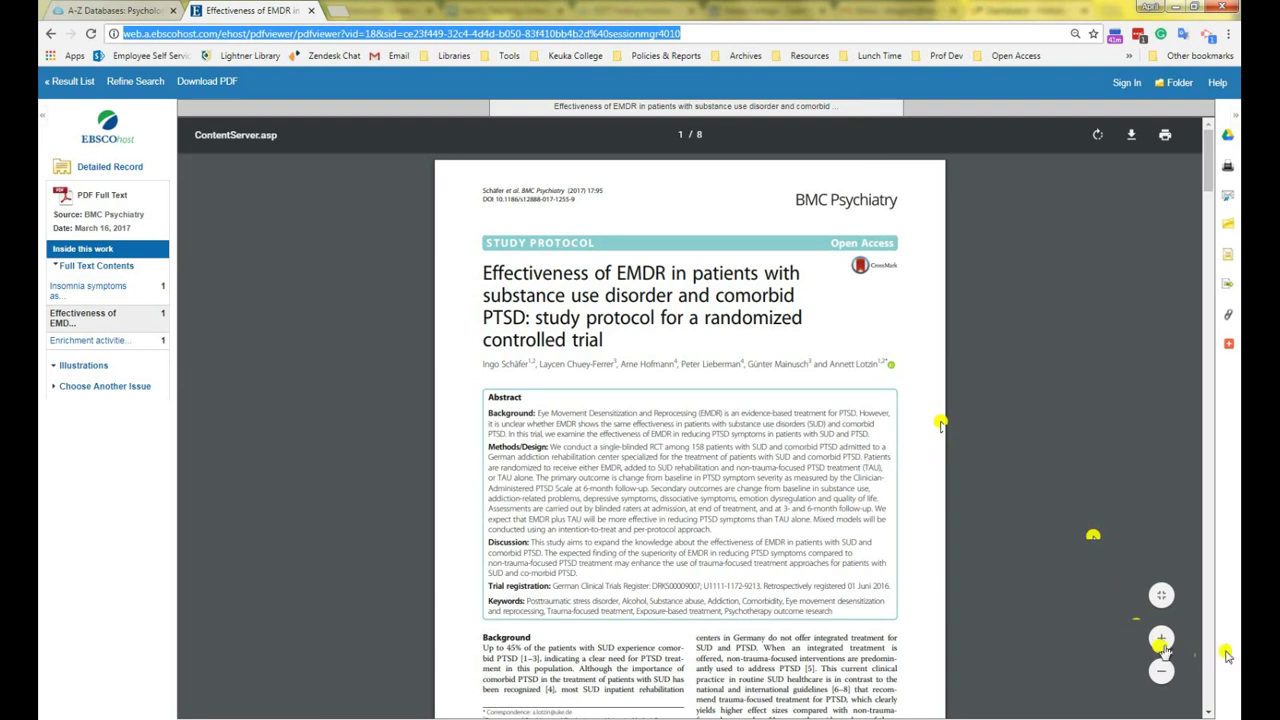
{"action": "left_click", "coordinate": [1229, 320]}
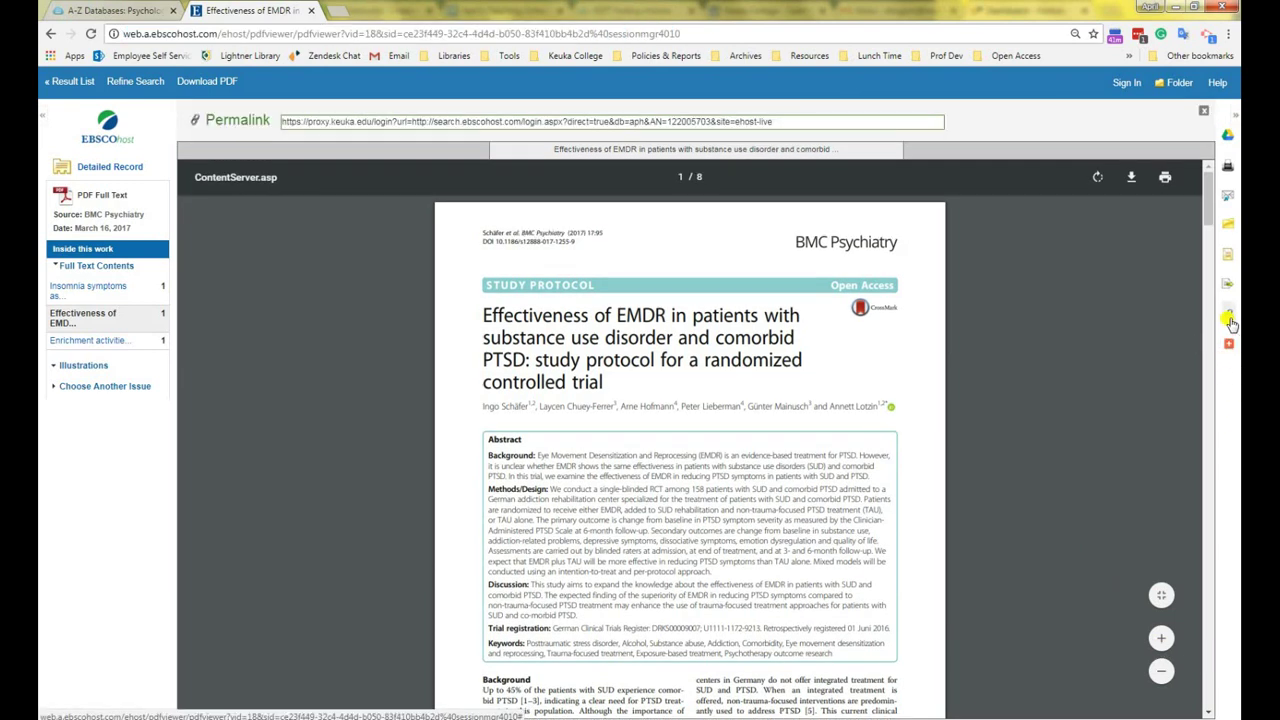
{"action": "left_click", "coordinate": [816, 123]}
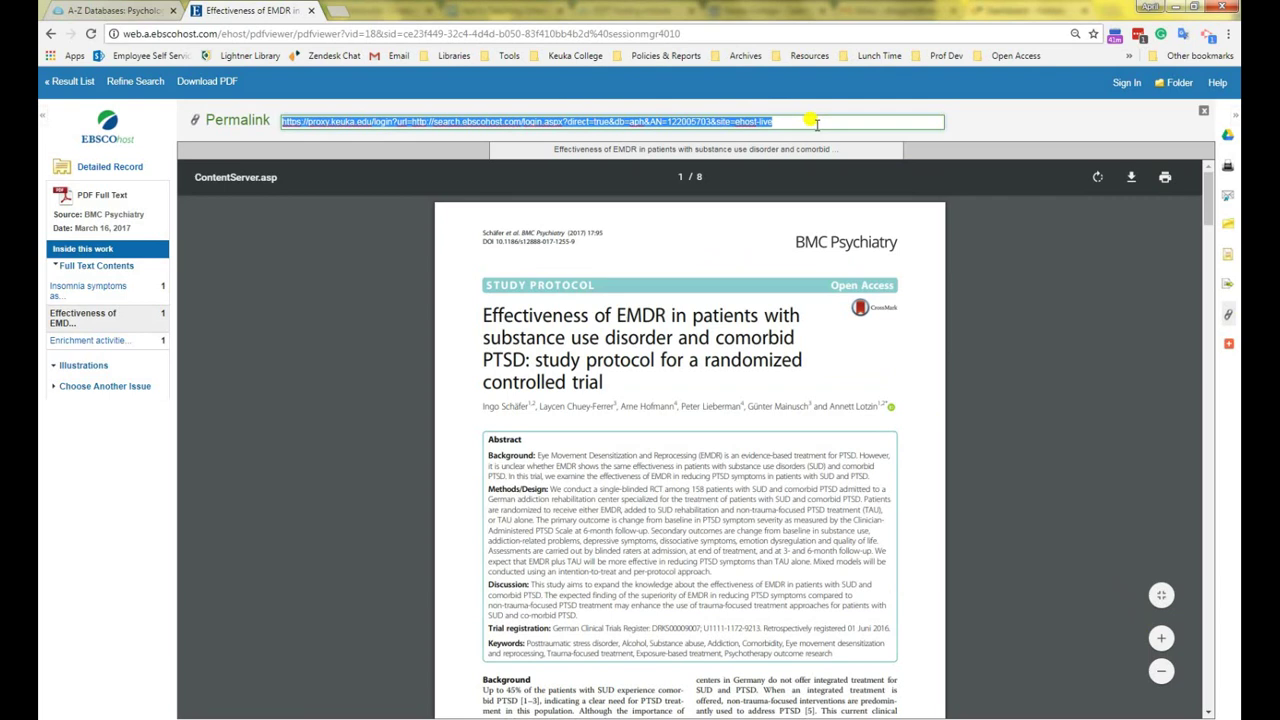
{"action": "left_click", "coordinate": [1203, 110]}
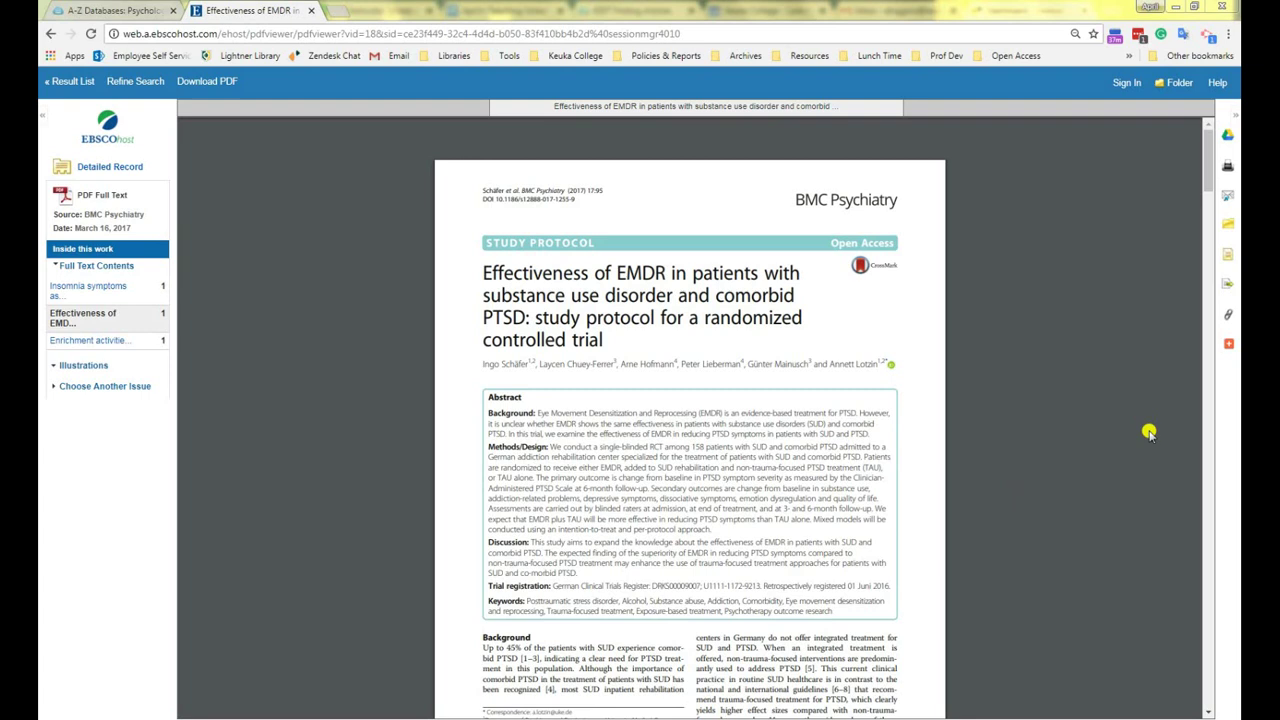
Review the article's APA citation, highlighting the 171-7 page range
{"action": "left_click", "coordinate": [1228, 260]}
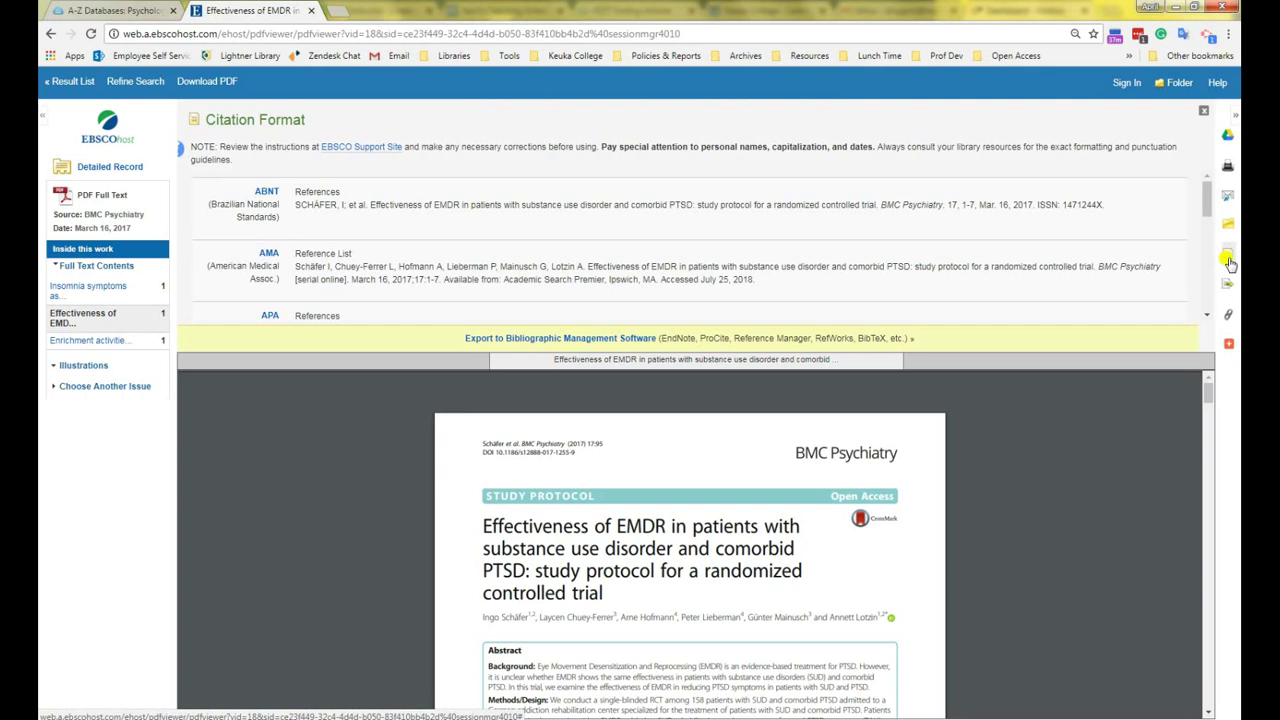
{"action": "scroll", "coordinate": [560, 288], "scroll_direction": "down", "scroll_amount": 1}
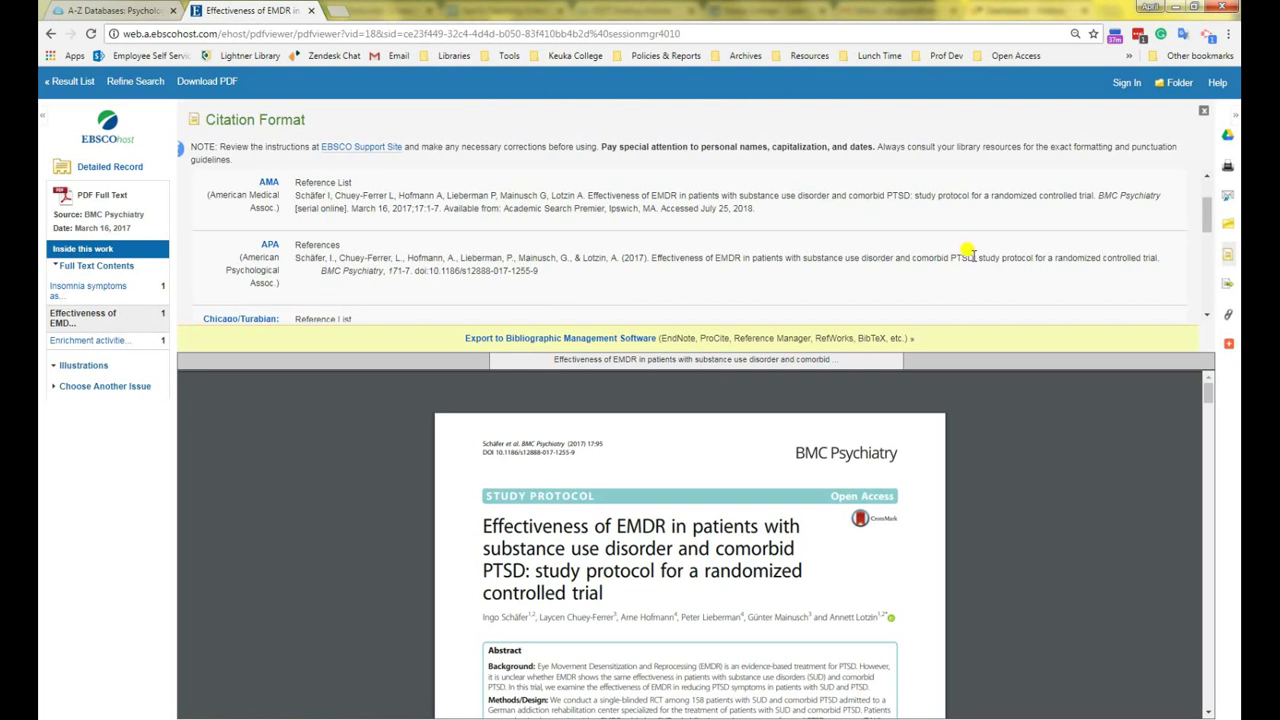
{"action": "left_click_drag", "start_coordinate": [974, 258], "coordinate": [998, 258]}
{"action": "left_click", "coordinate": [505, 289]}
{"action": "left_click_drag", "start_coordinate": [381, 268], "coordinate": [418, 293]}
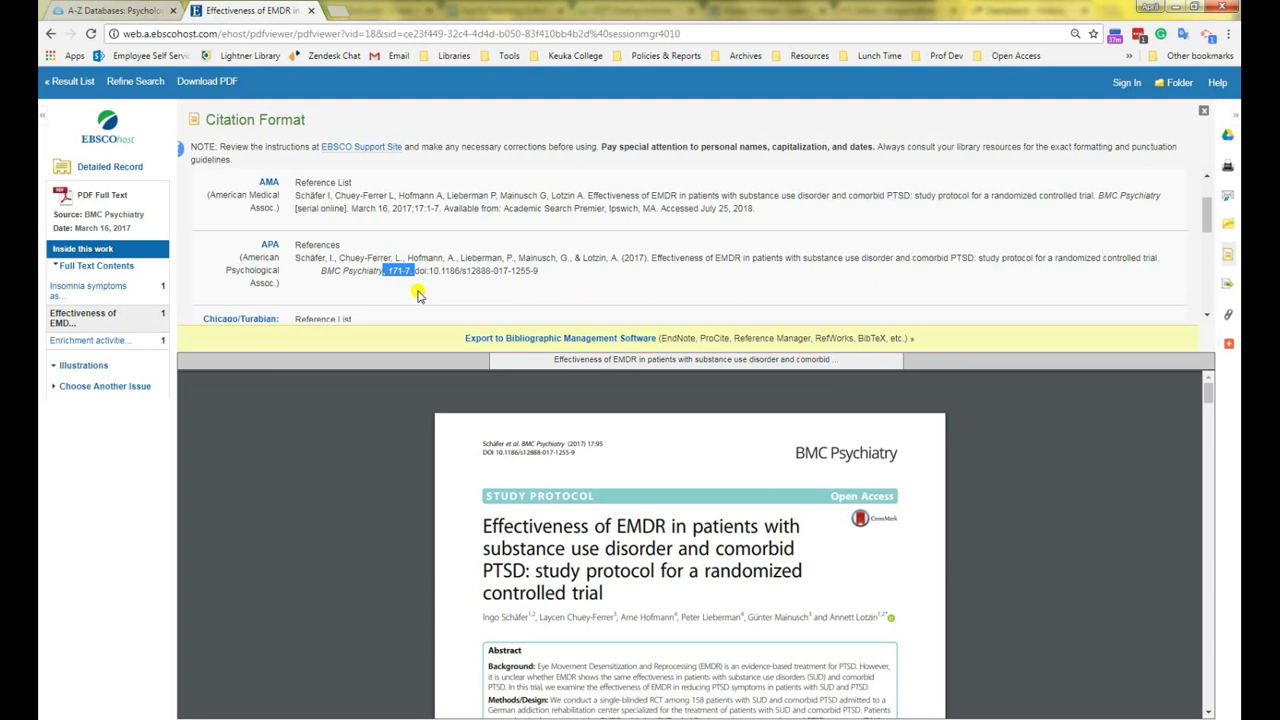
{"action": "left_click", "coordinate": [418, 293]}
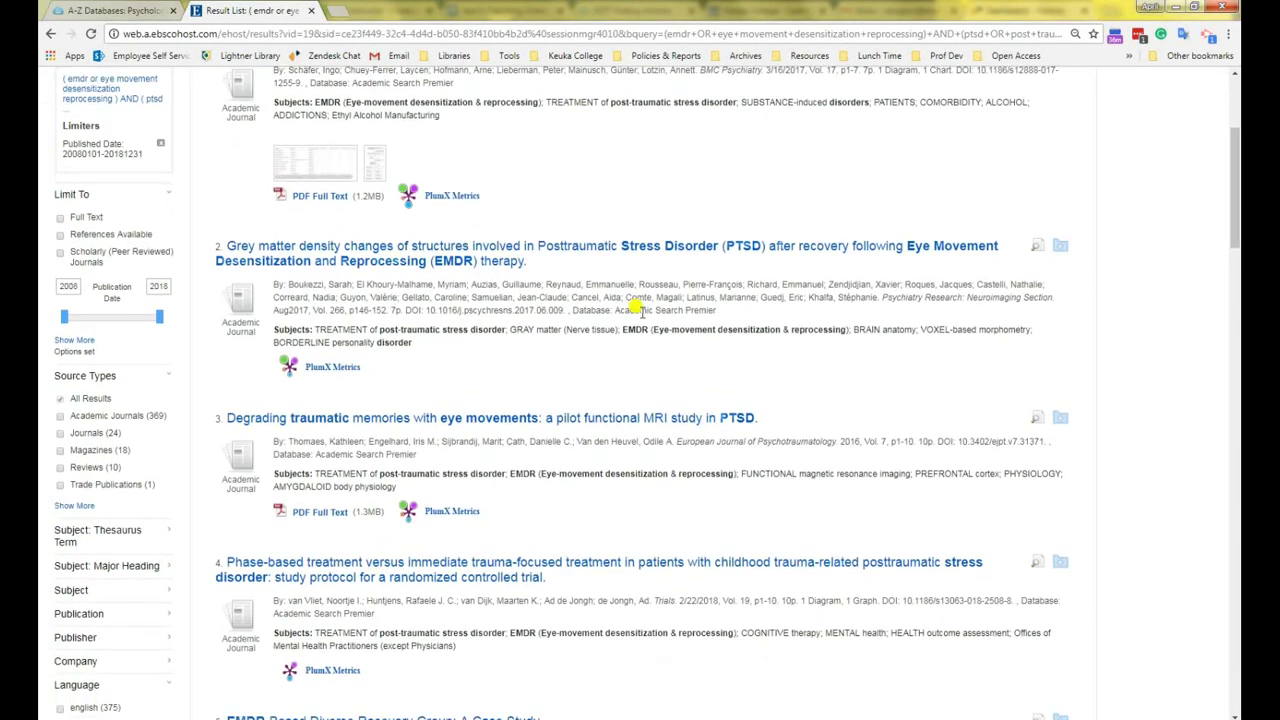
{"action": "scroll", "coordinate": [640, 310], "scroll_direction": "down", "scroll_amount": 2}
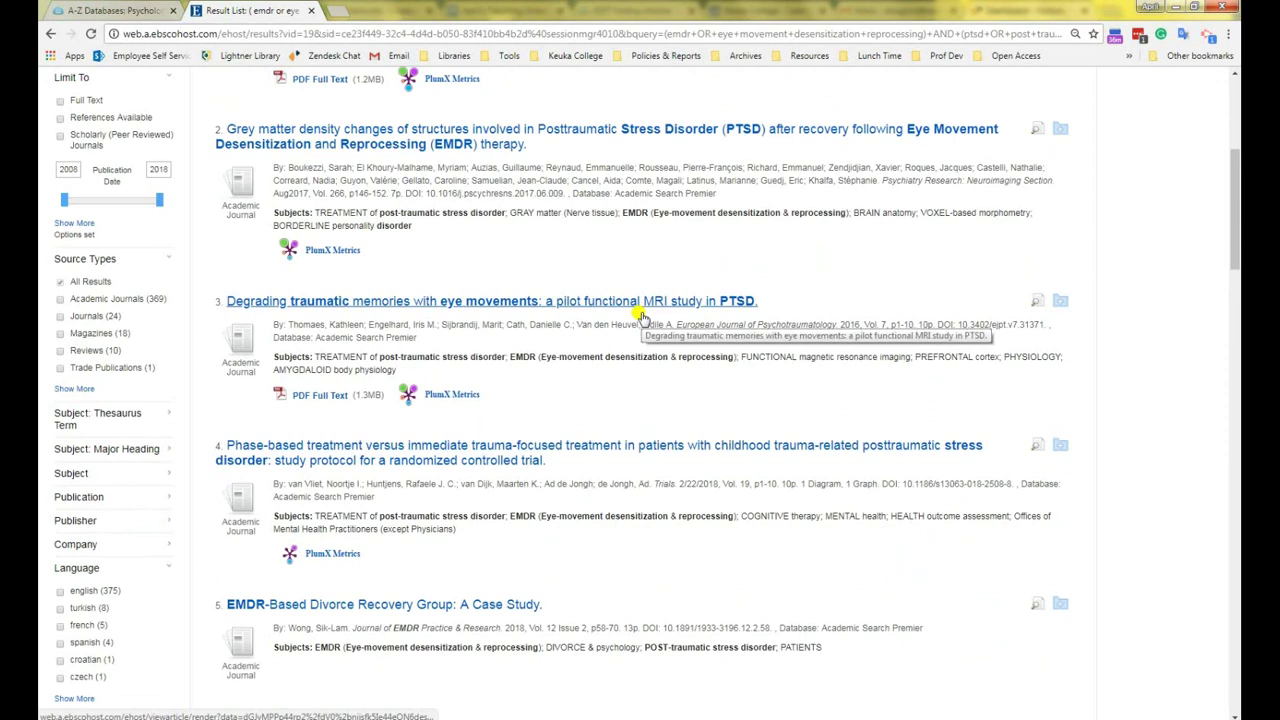
{"action": "scroll", "coordinate": [640, 318], "scroll_direction": "up", "scroll_amount": 1}
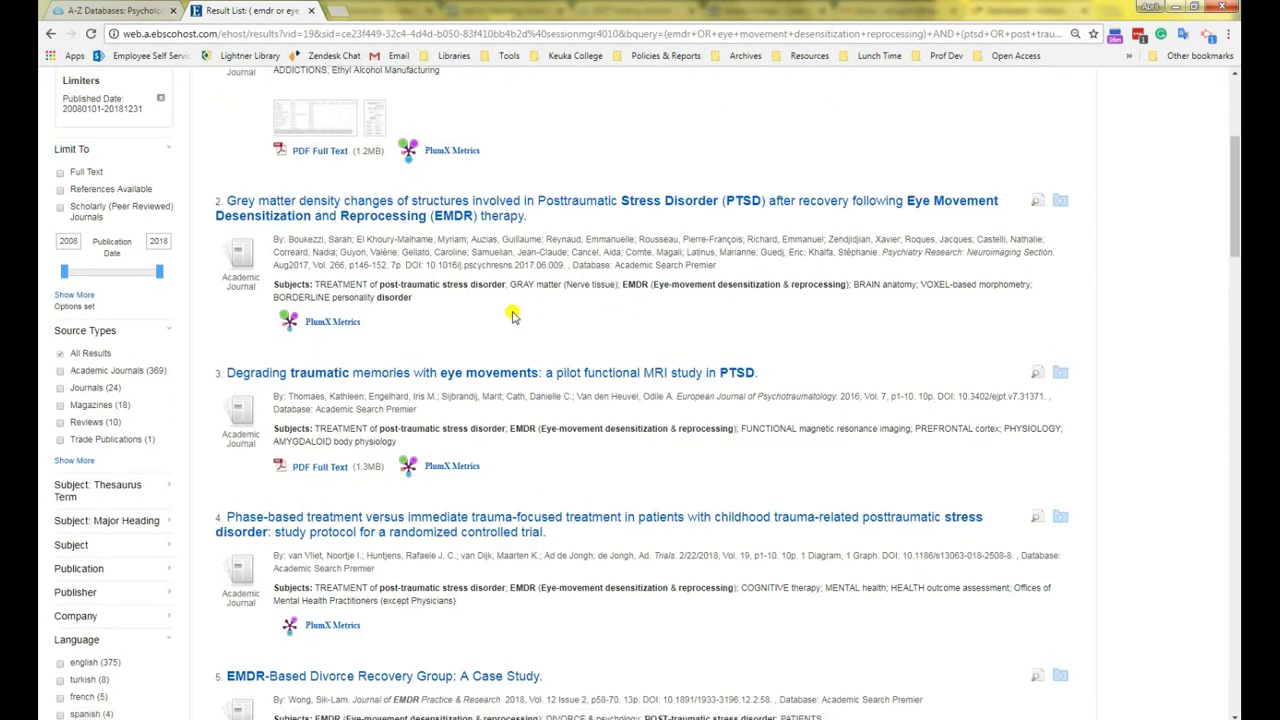
{"action": "mouse_move", "coordinate": [300, 320]}
{"action": "scroll", "coordinate": [481, 328], "scroll_direction": "down", "scroll_amount": 2}
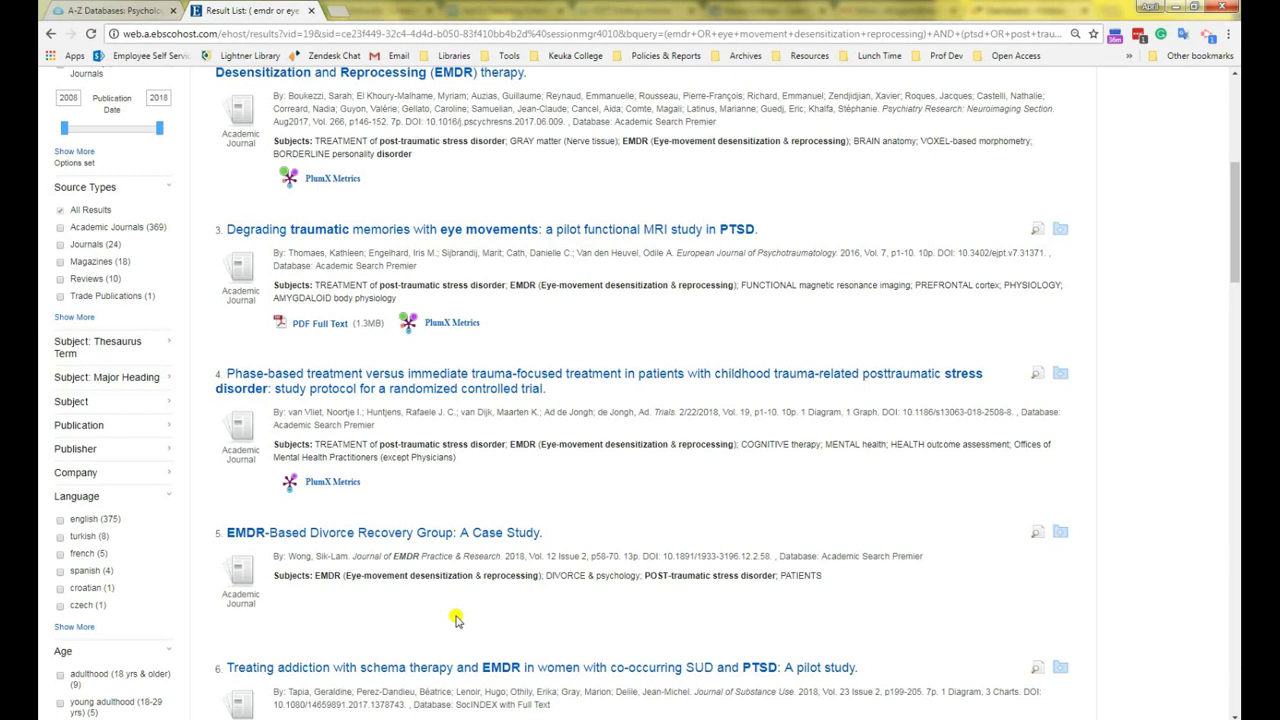
{"action": "scroll", "coordinate": [485, 463], "scroll_direction": "up", "scroll_amount": 3}
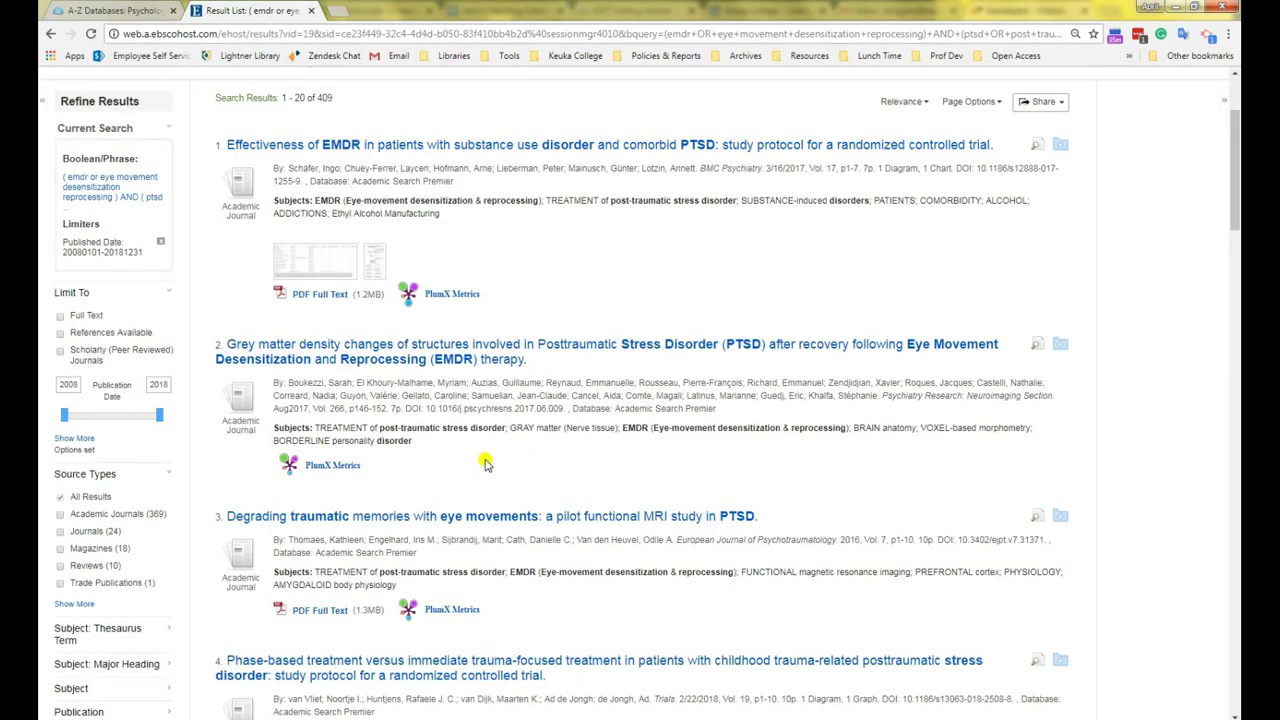
Open the Grey matter density article record, result 2 in the list
{"action": "left_click", "coordinate": [497, 360]}
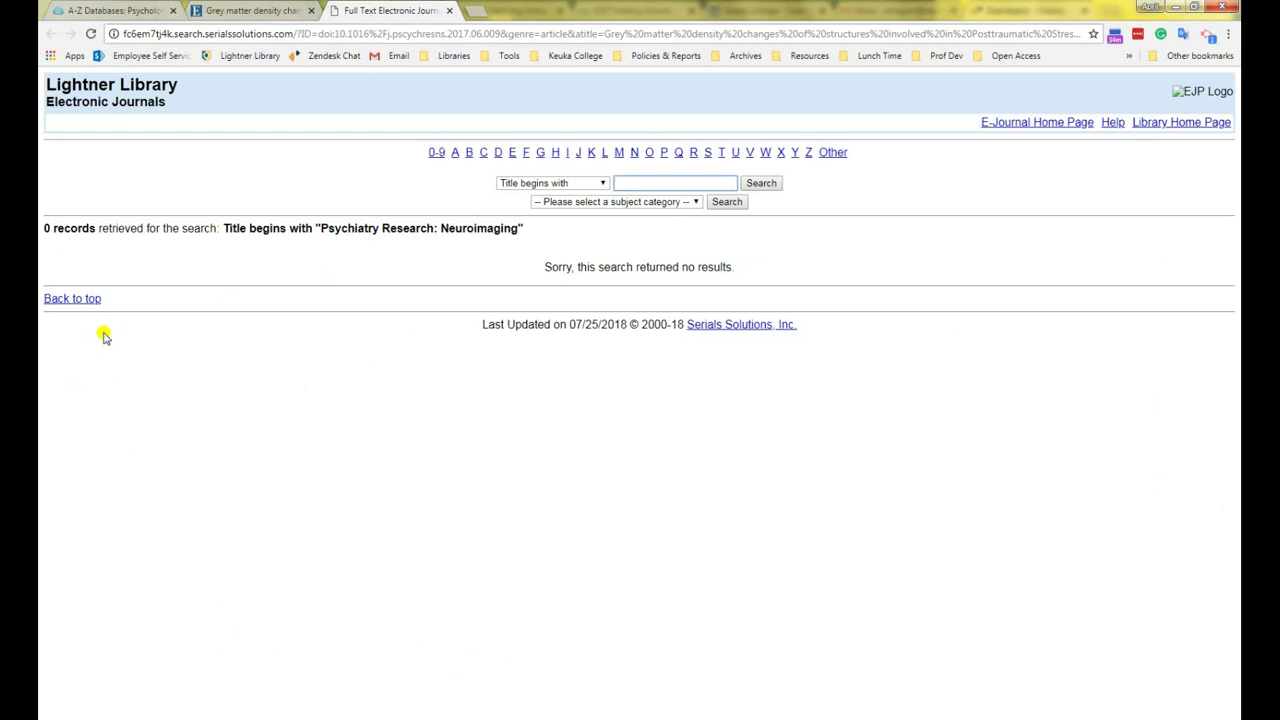
Close the empty e-journal lookup and copy the Grey matter density article's full title
{"action": "left_click", "coordinate": [450, 13]}
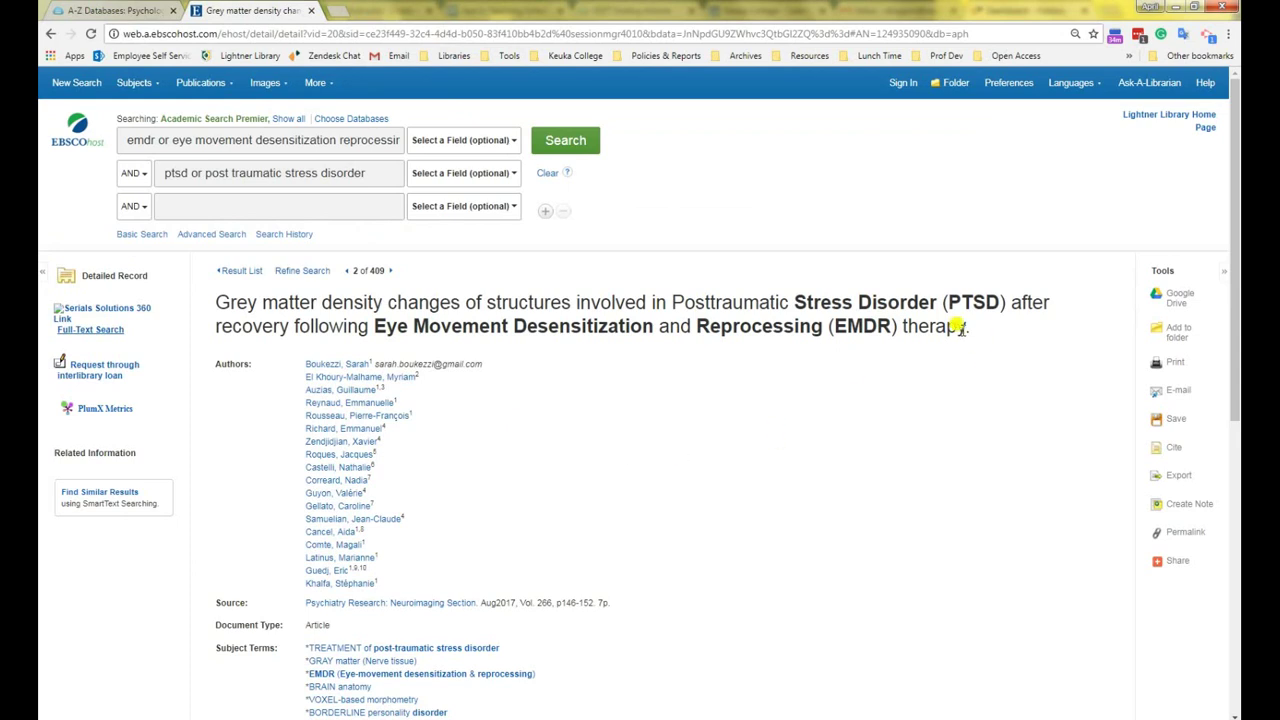
{"action": "left_click_drag", "start_coordinate": [971, 327], "coordinate": [214, 299]}
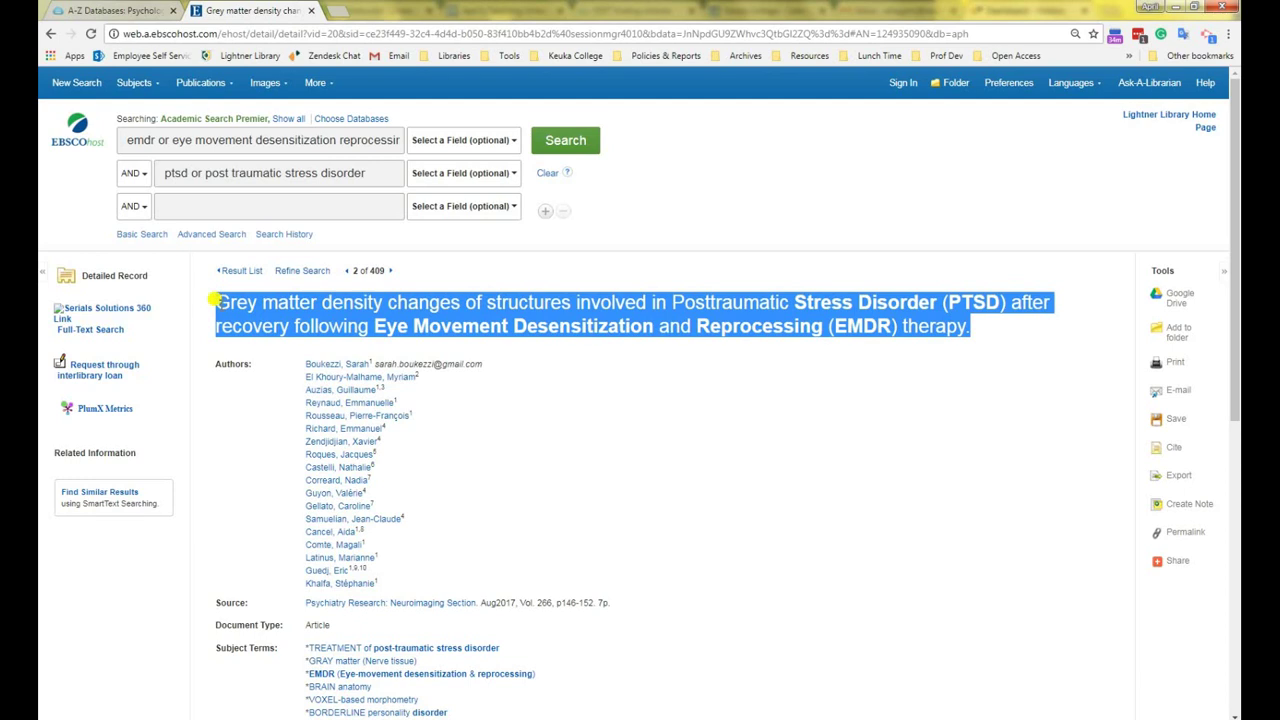
{"action": "right_click", "coordinate": [368, 303]}
{"action": "left_click", "coordinate": [397, 318]}
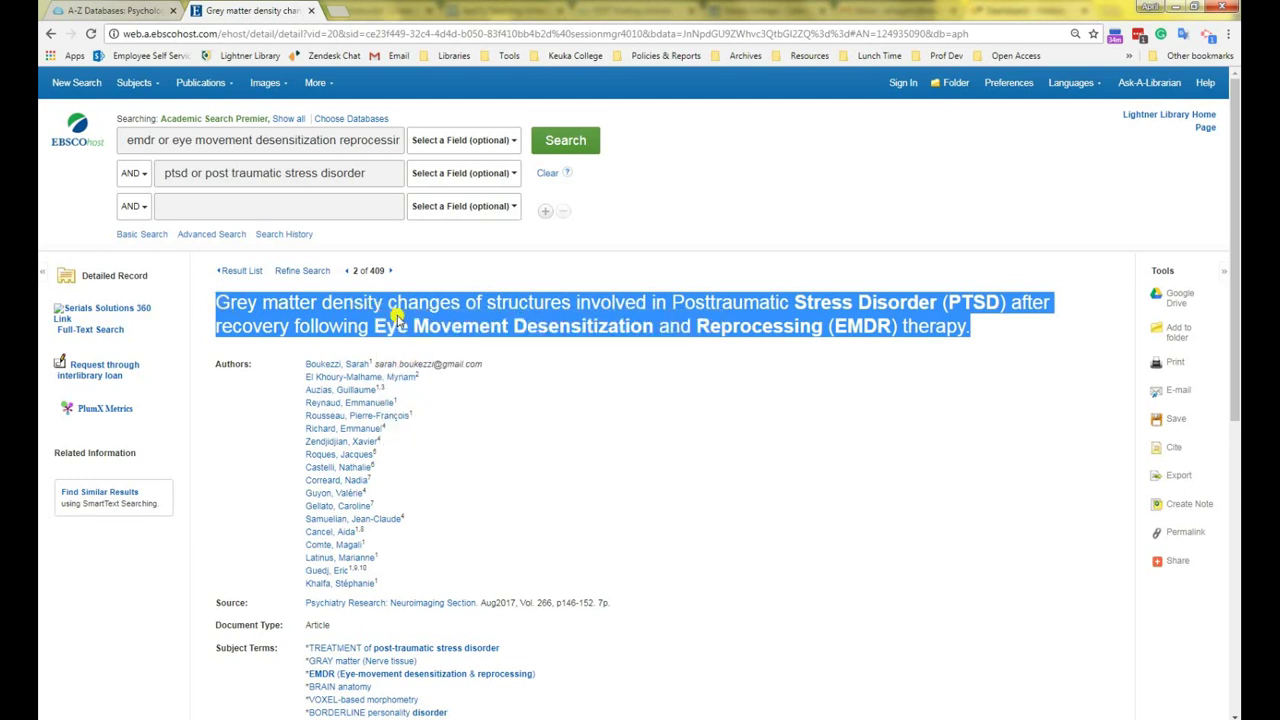
{"action": "left_click", "coordinate": [643, 386]}
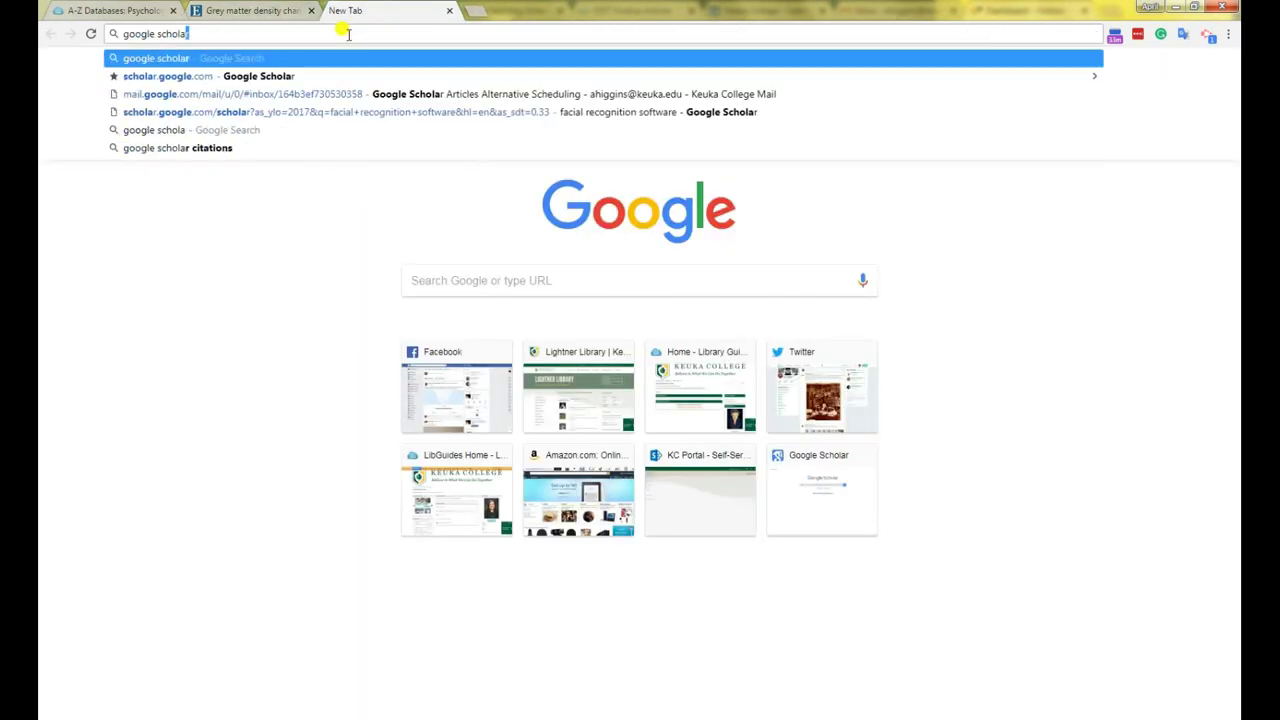
Go to Google Scholar and search for the pasted Grey matter density article title
{"action": "key", "text": "Return"}
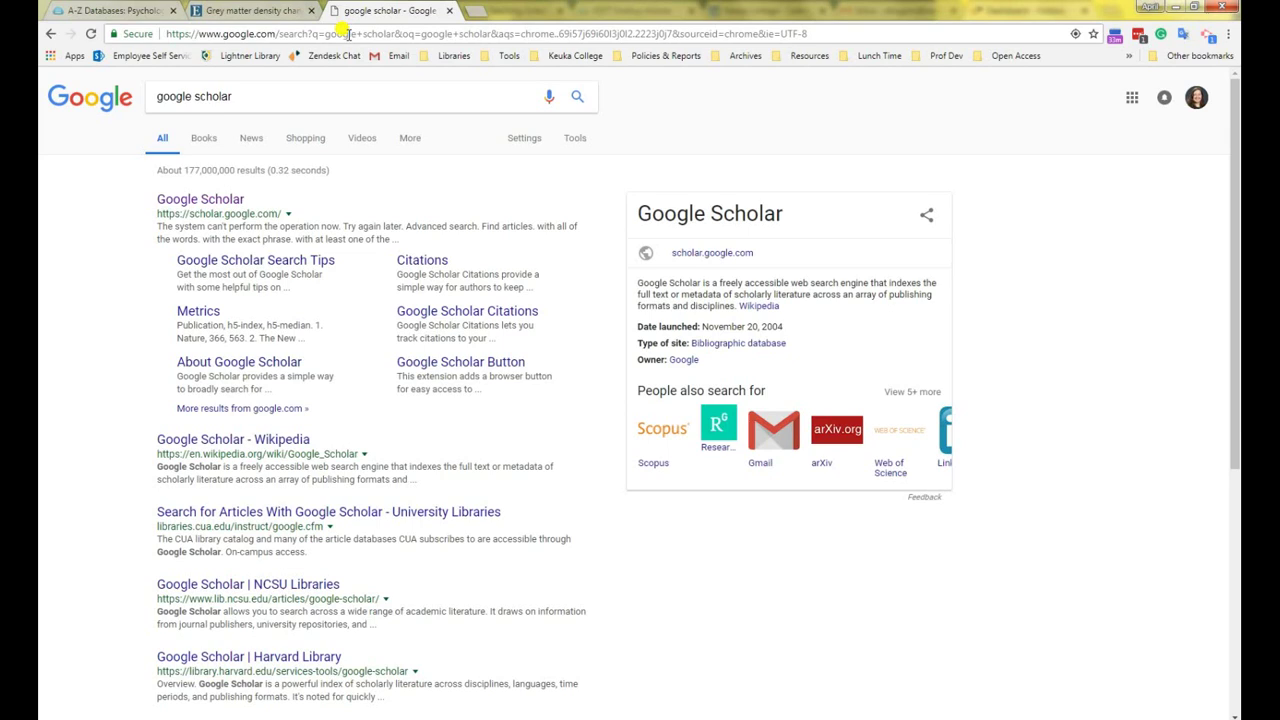
{"action": "left_click", "coordinate": [221, 200]}
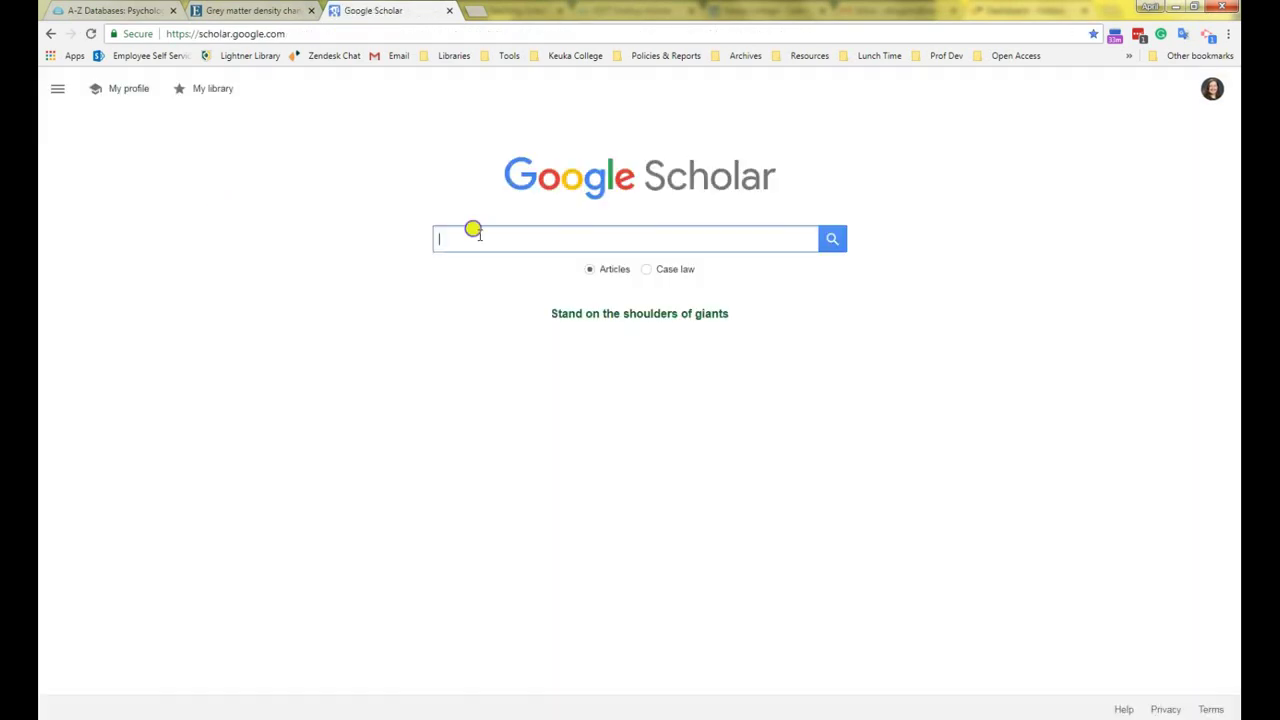
{"action": "right_click", "coordinate": [476, 236]}
{"action": "left_click", "coordinate": [513, 320]}
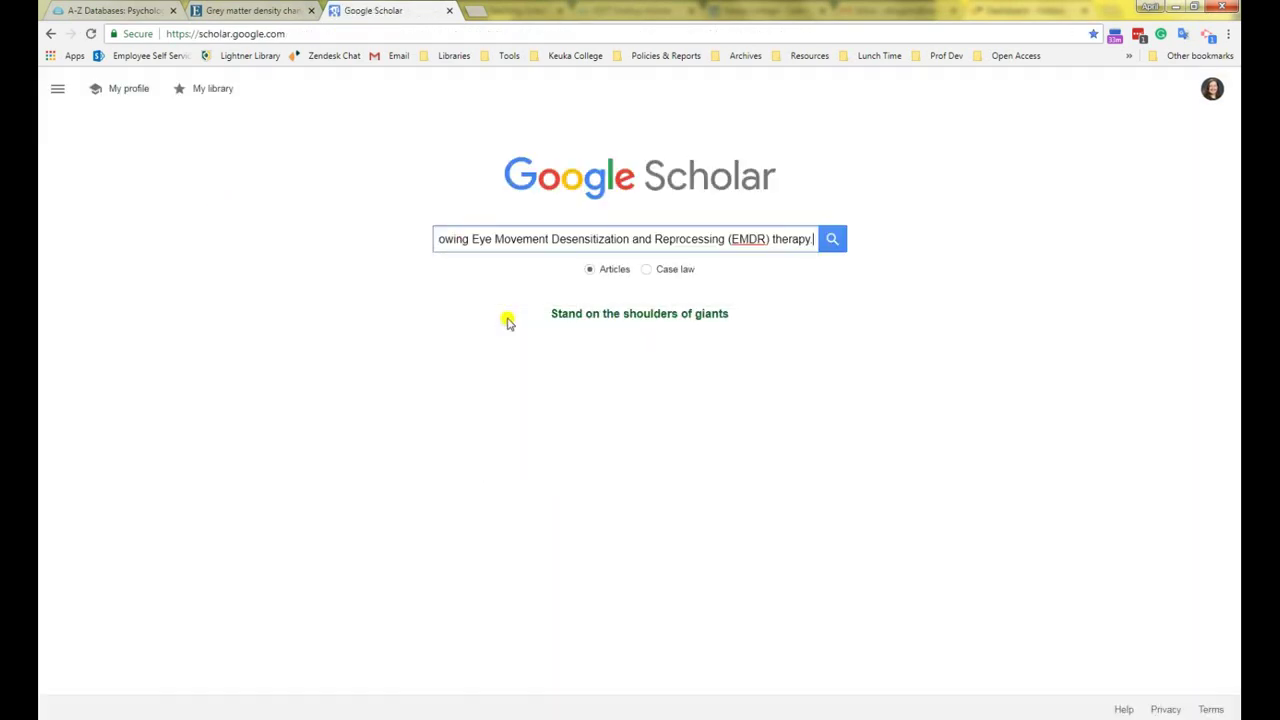
{"action": "left_click", "coordinate": [836, 242]}
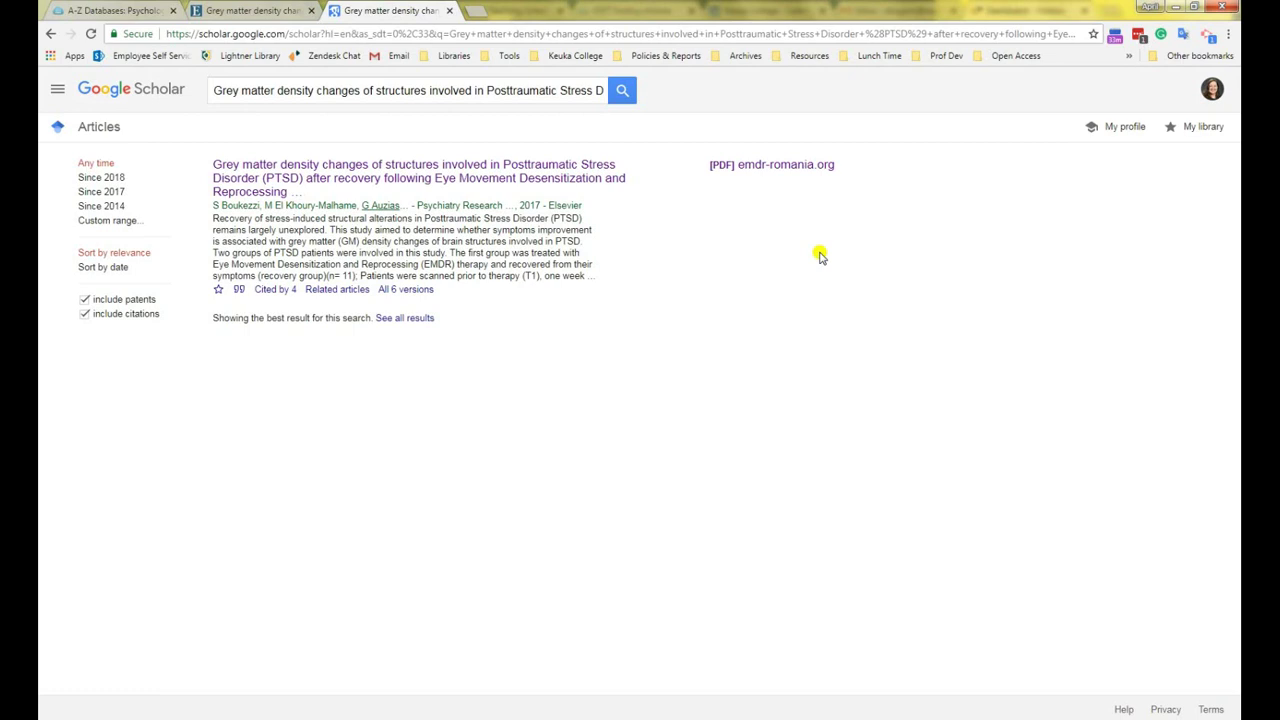
{"action": "left_click", "coordinate": [522, 186]}
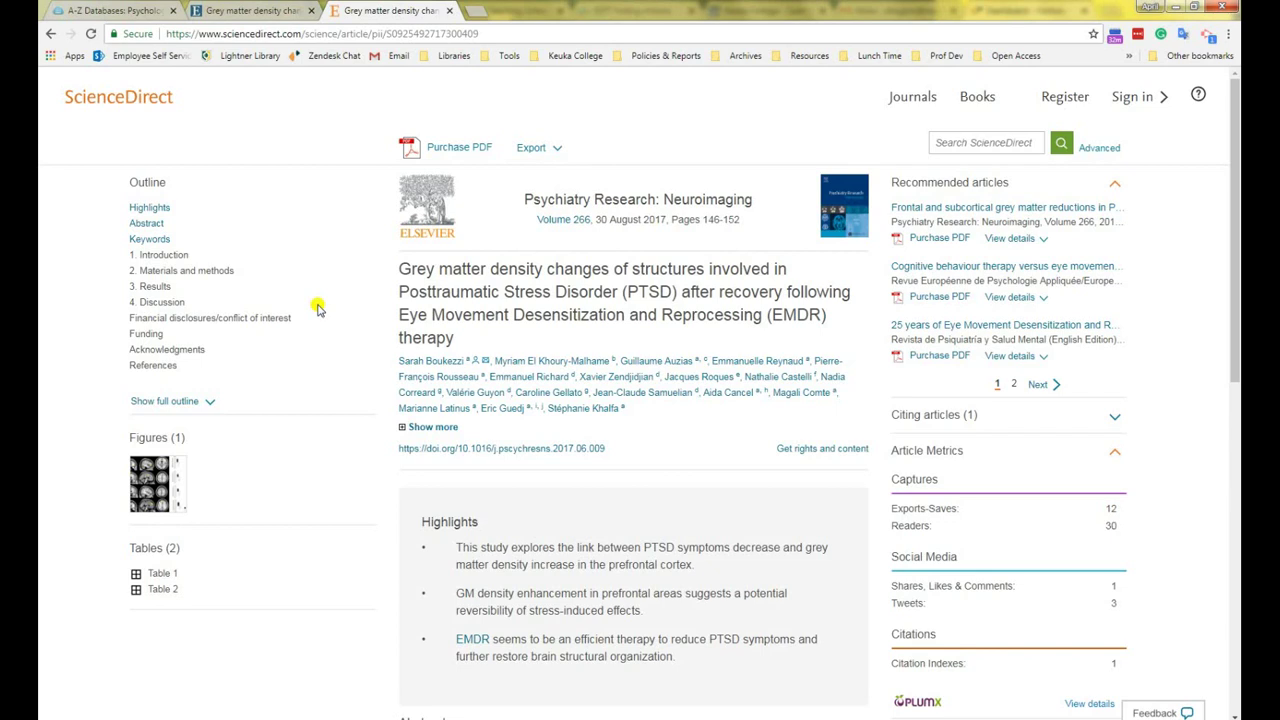
{"action": "left_click", "coordinate": [50, 36]}
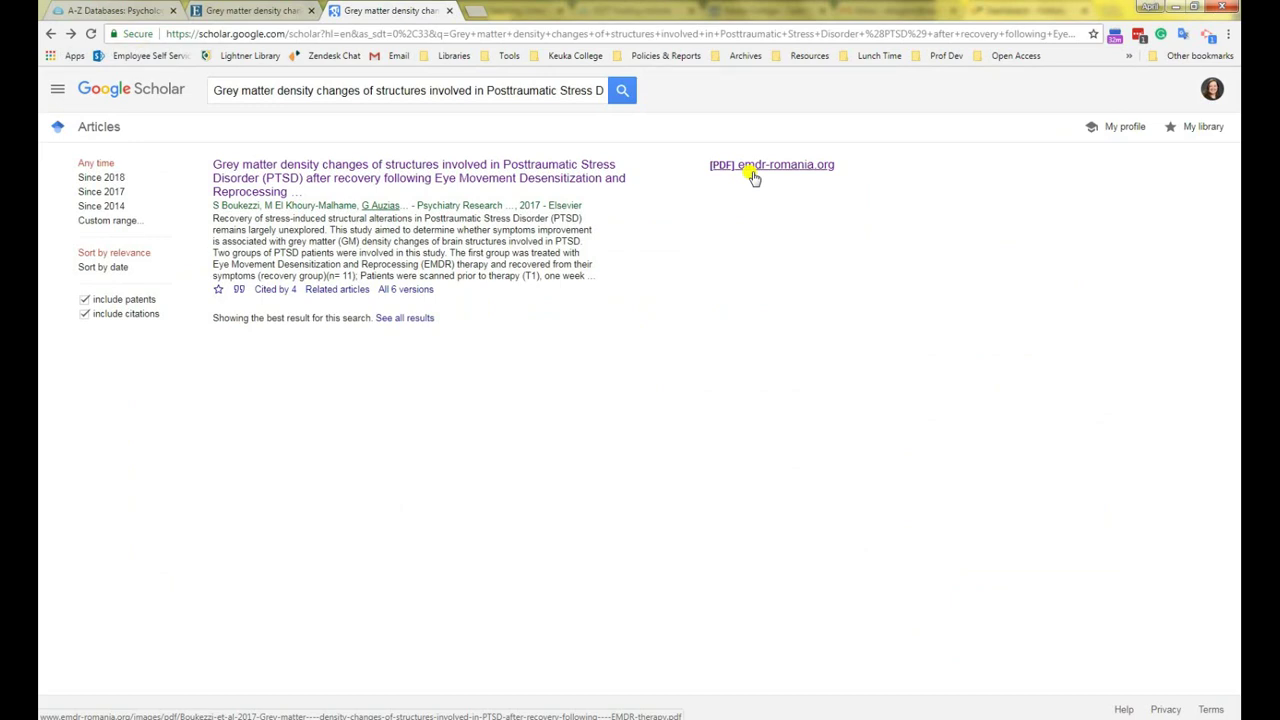
View the article's free emdr-romania.org PDF, then close its tab
{"action": "left_click", "coordinate": [761, 171]}
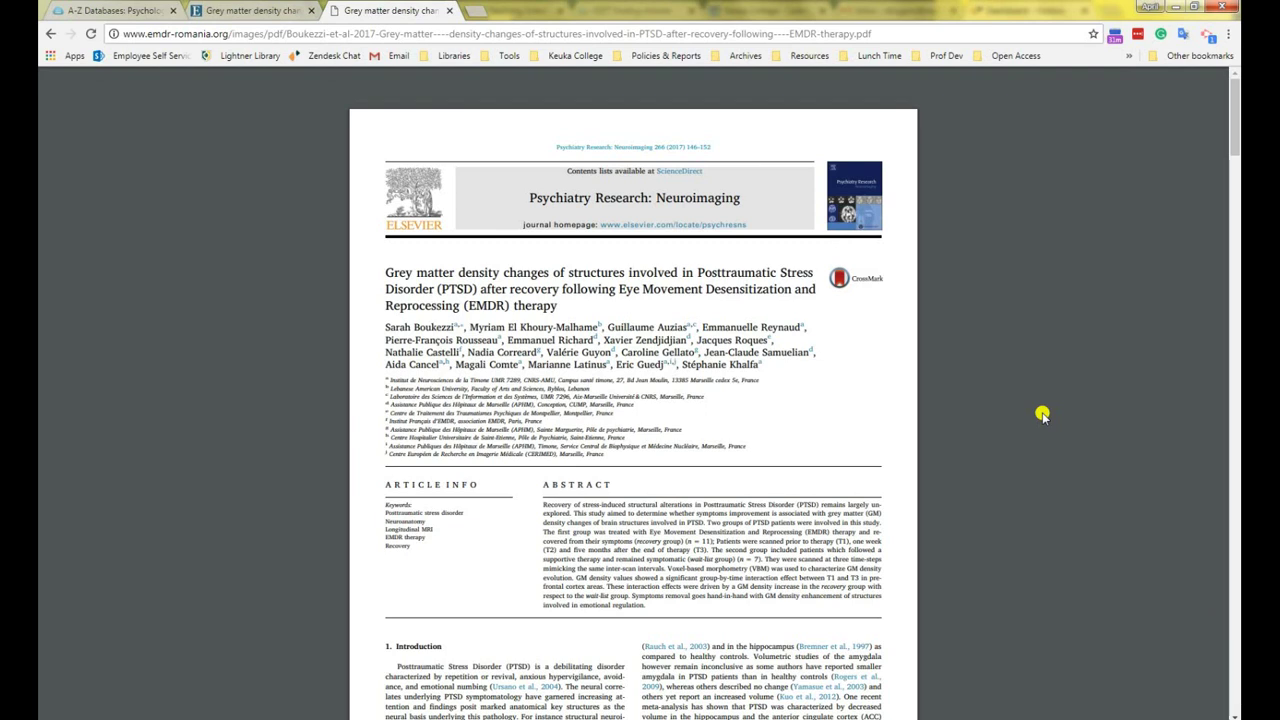
{"action": "key", "text": "ctrl+w"}
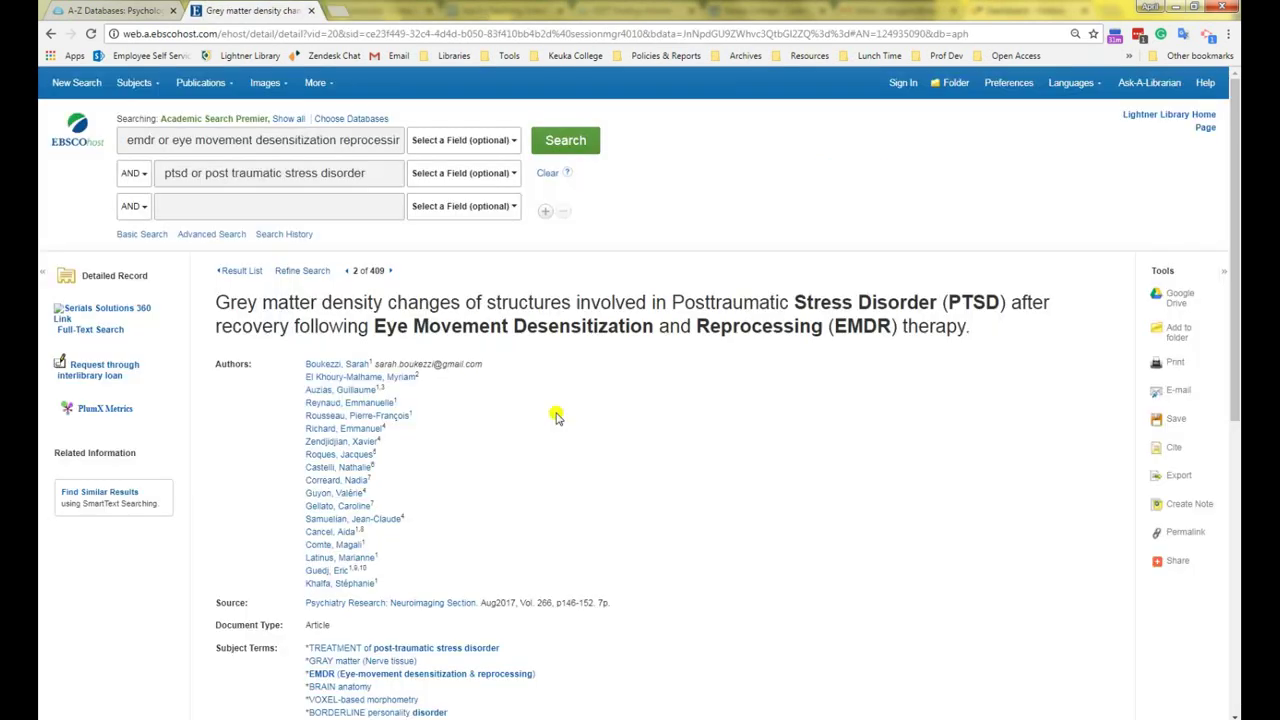
Request the Grey matter density article through interlibrary loan via the sidebar link
{"action": "left_click", "coordinate": [86, 376]}
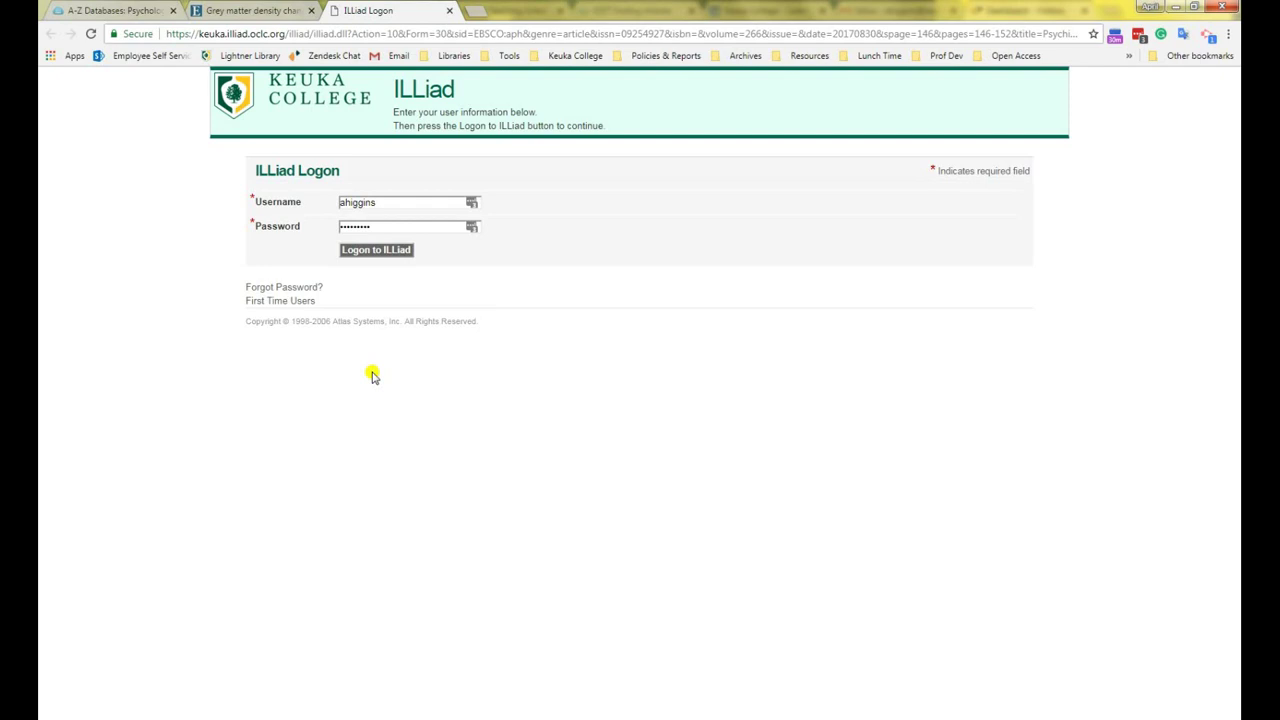
{"action": "left_click", "coordinate": [285, 301]}
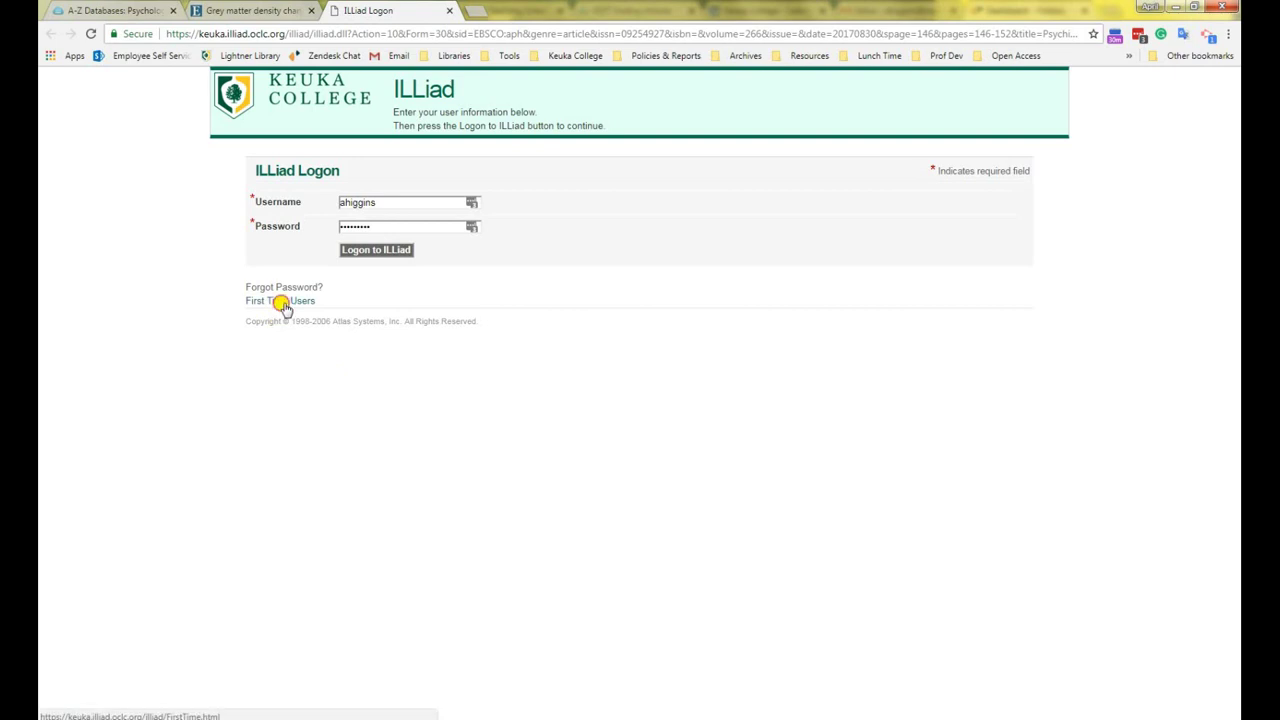
{"action": "scroll", "coordinate": [285, 308], "scroll_direction": "down", "scroll_amount": 3}
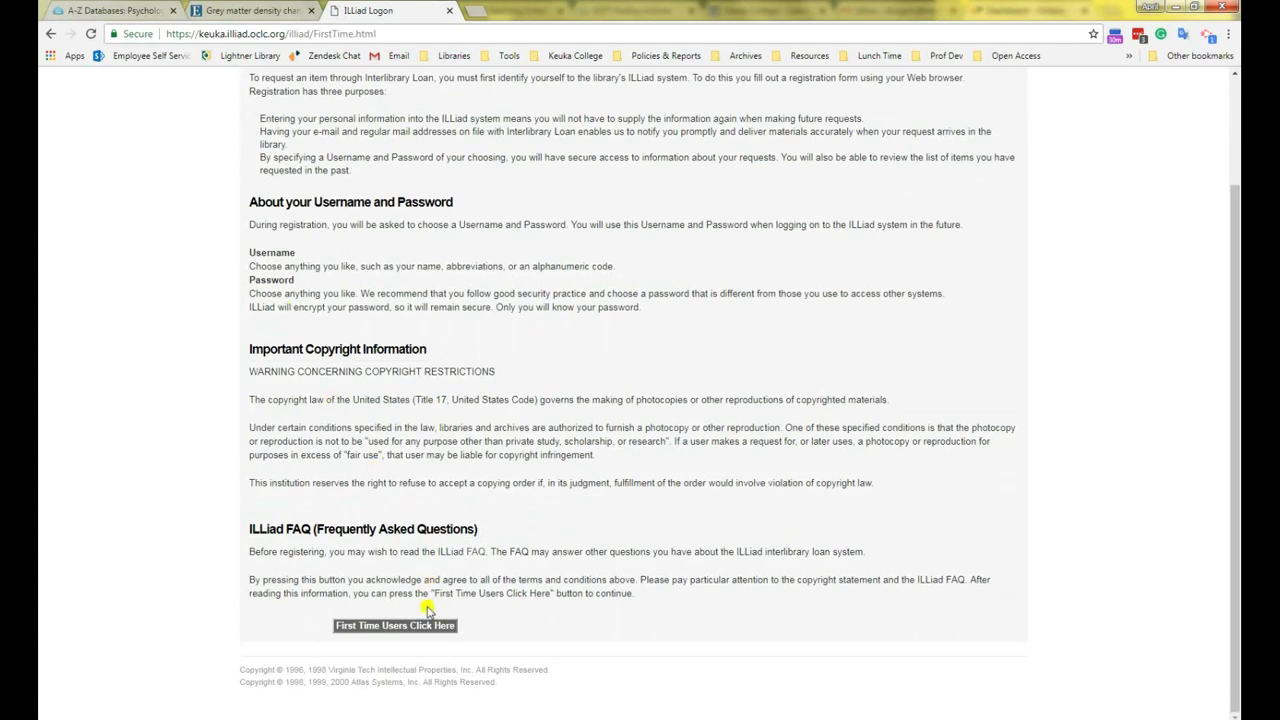
{"action": "left_click", "coordinate": [420, 627]}
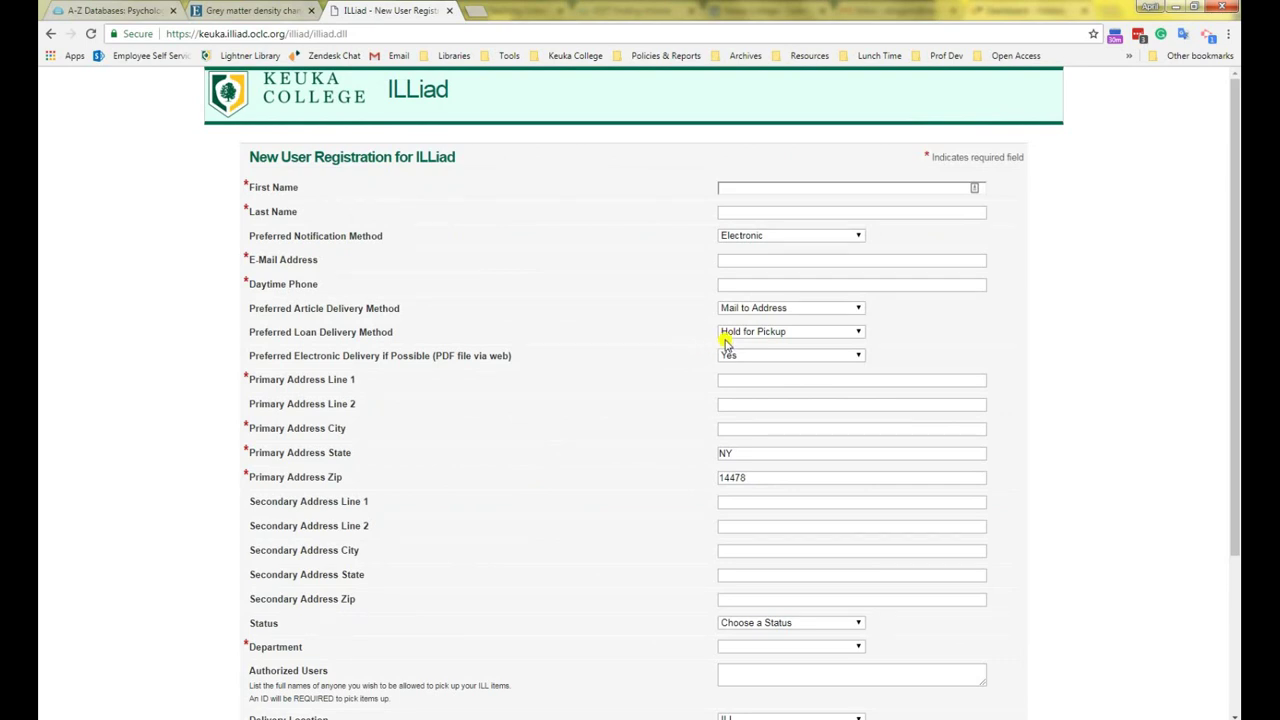
{"action": "left_click", "coordinate": [858, 335]}
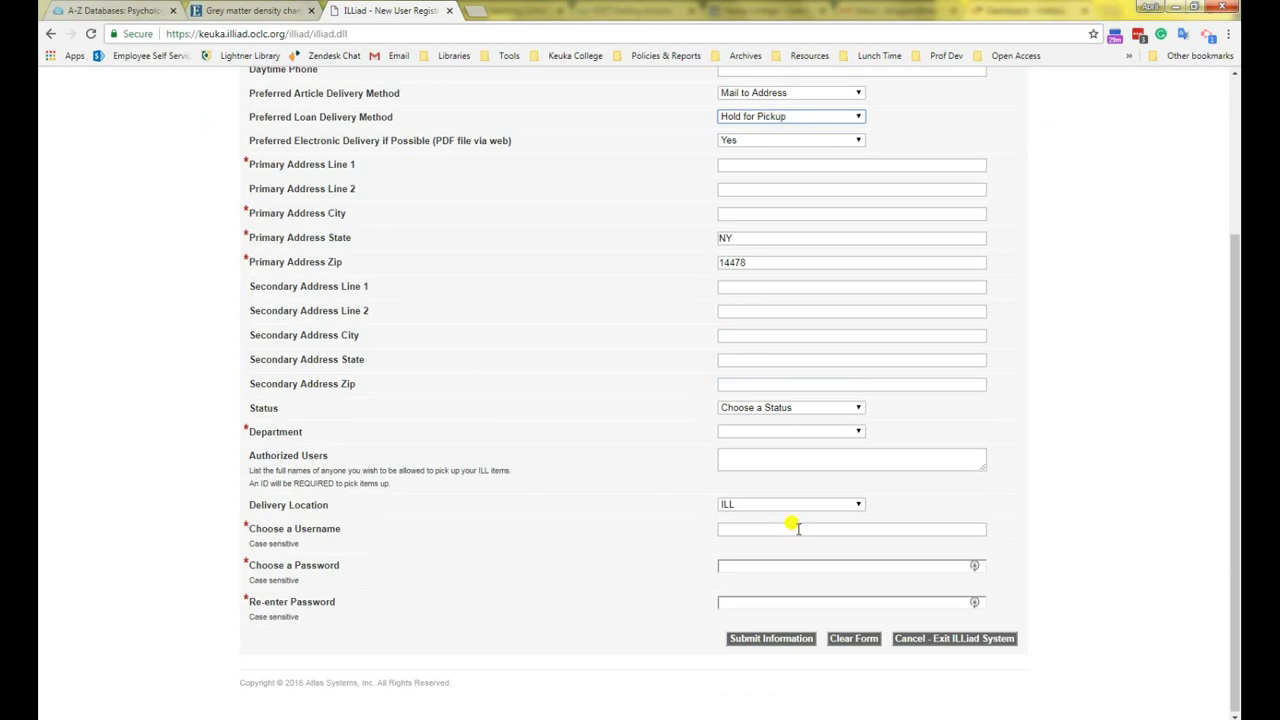
{"action": "left_click", "coordinate": [798, 528]}
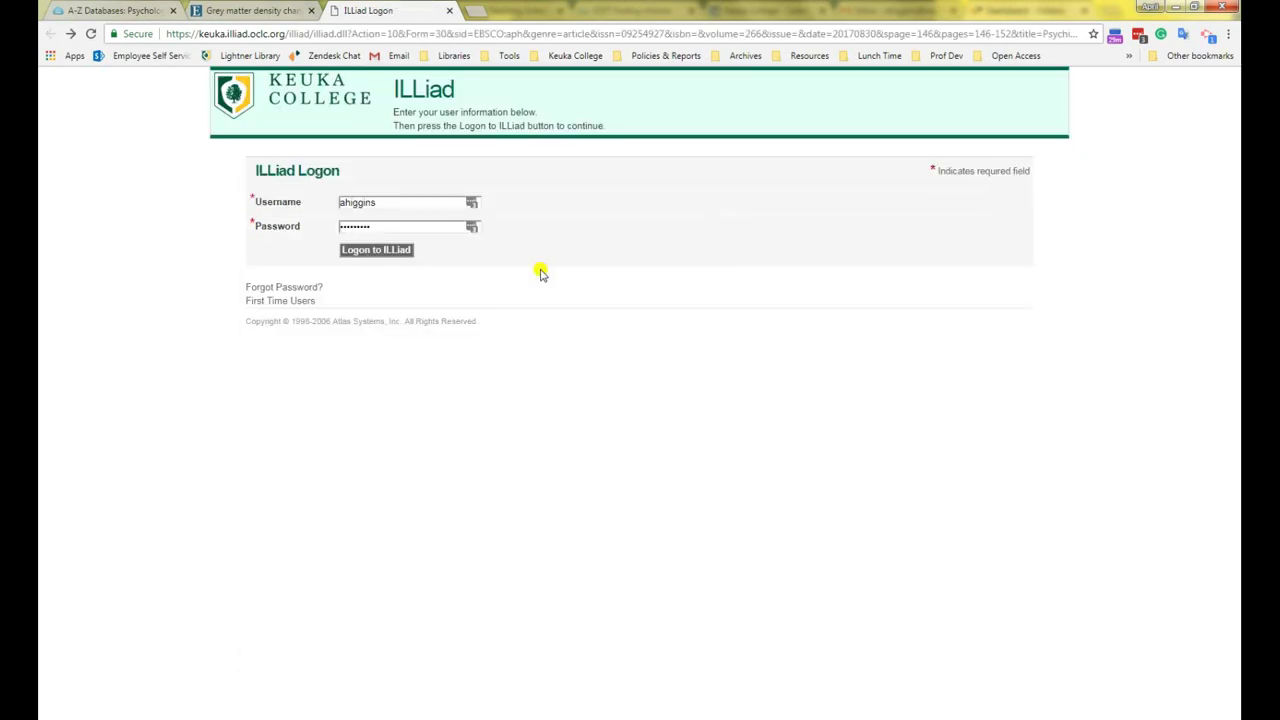
Log on to ILLiad and review the prefilled photocopy request form down to Submit Request
{"action": "left_click", "coordinate": [381, 249]}
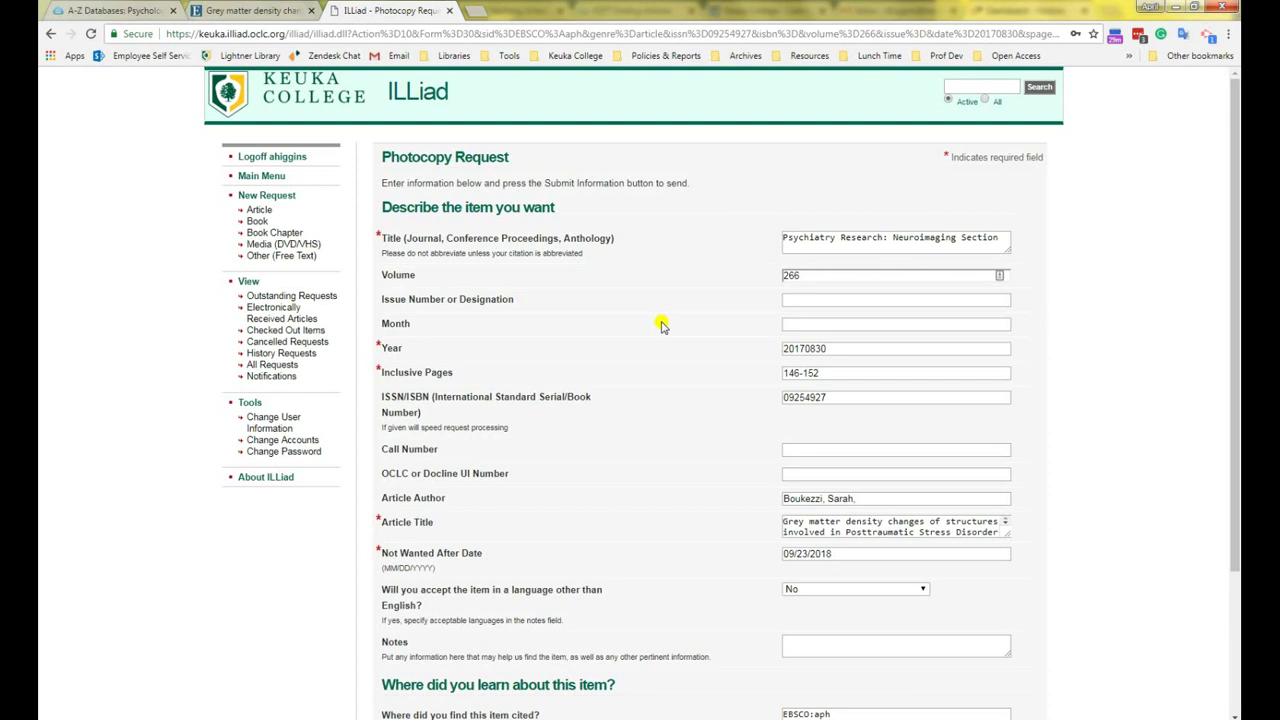
{"action": "scroll", "coordinate": [660, 325], "scroll_direction": "down", "scroll_amount": 3}
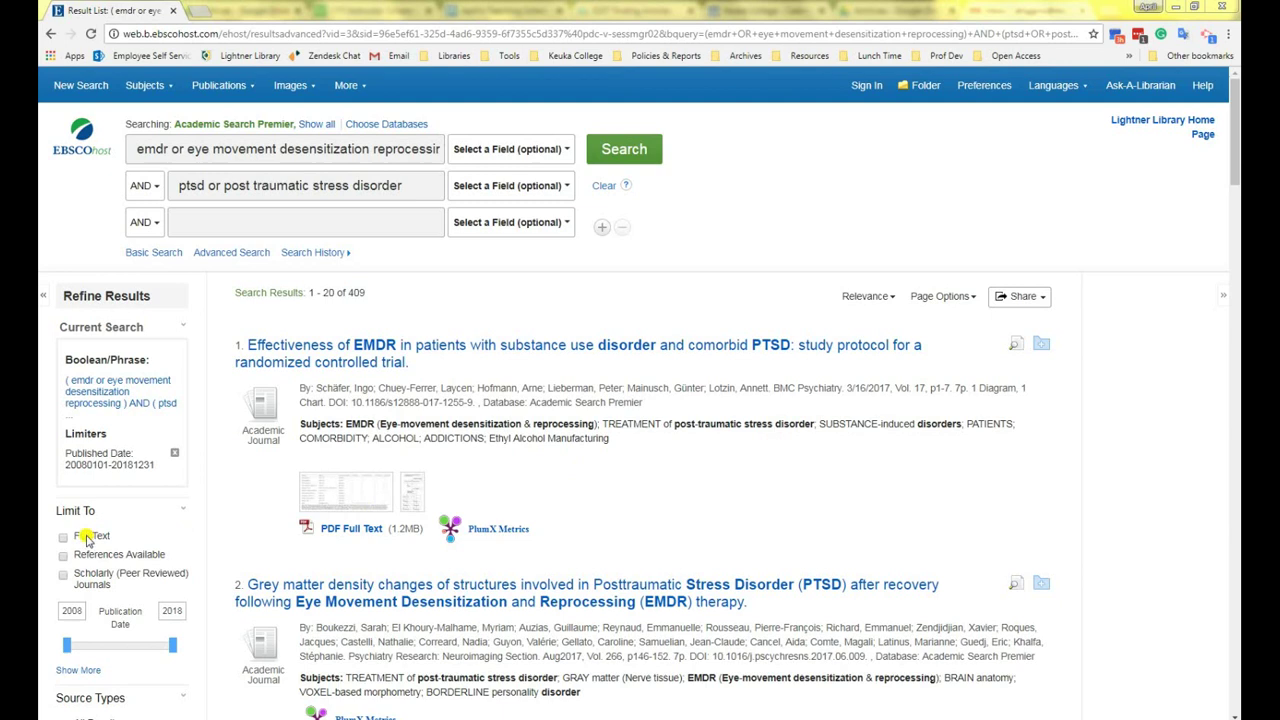
Tick Full Text under Limit To, narrowing the 409 results to 128
{"action": "left_click", "coordinate": [87, 538]}
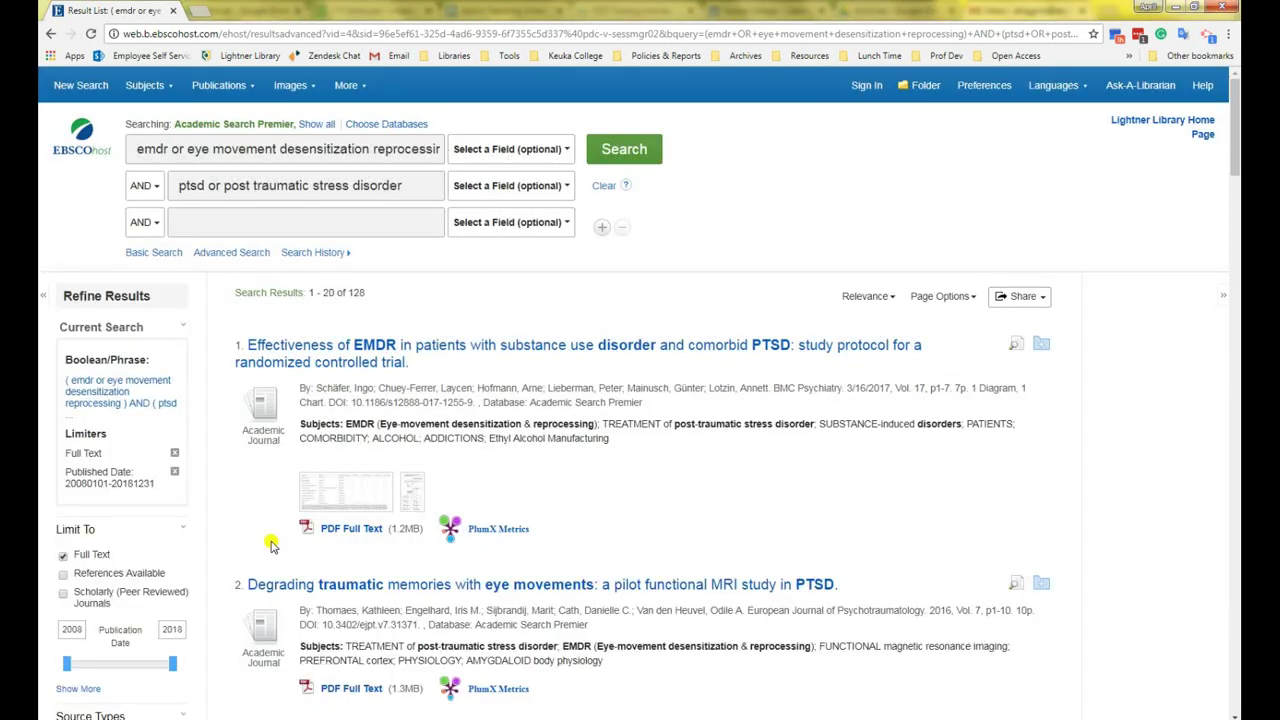